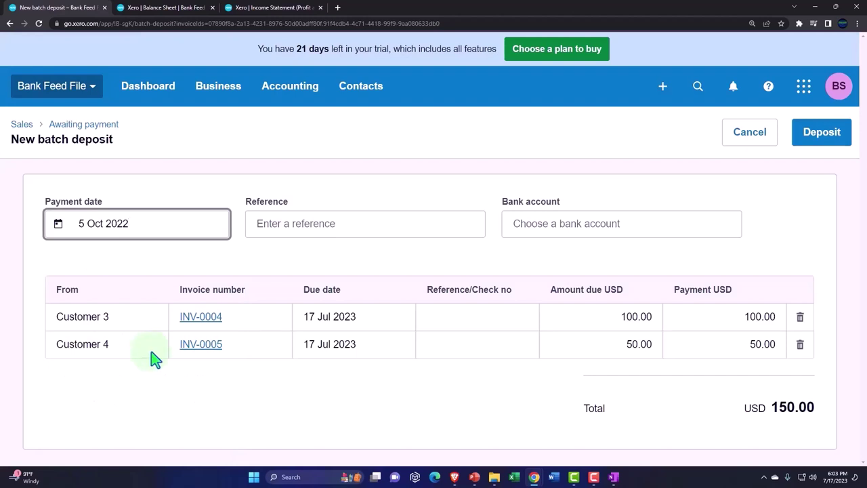
Step: Record the batch deposit for INV-0004 and INV-0005 to the Cash Clearing Account with reference d
{"action": "left_click", "coordinate": [602, 228]}
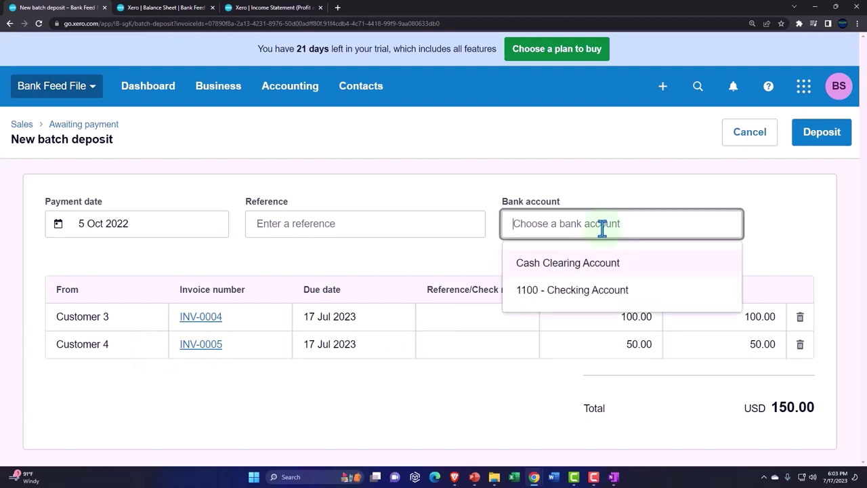
{"action": "left_click", "coordinate": [563, 275]}
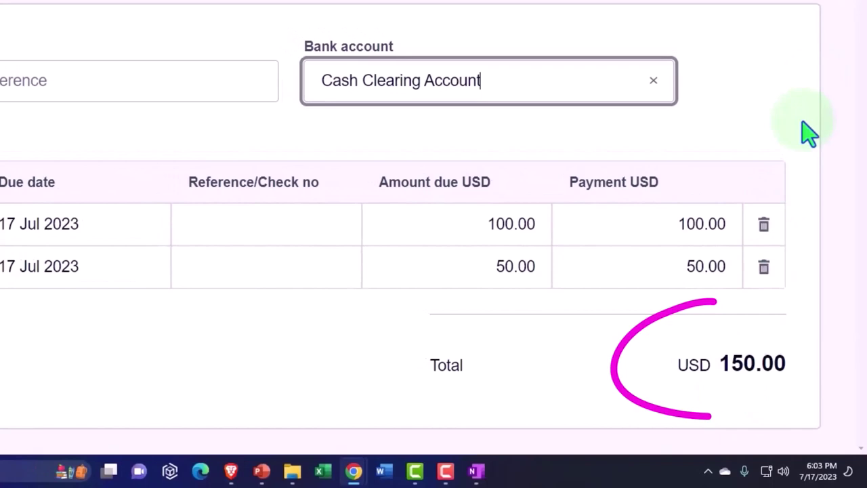
{"action": "left_click", "coordinate": [832, 16]}
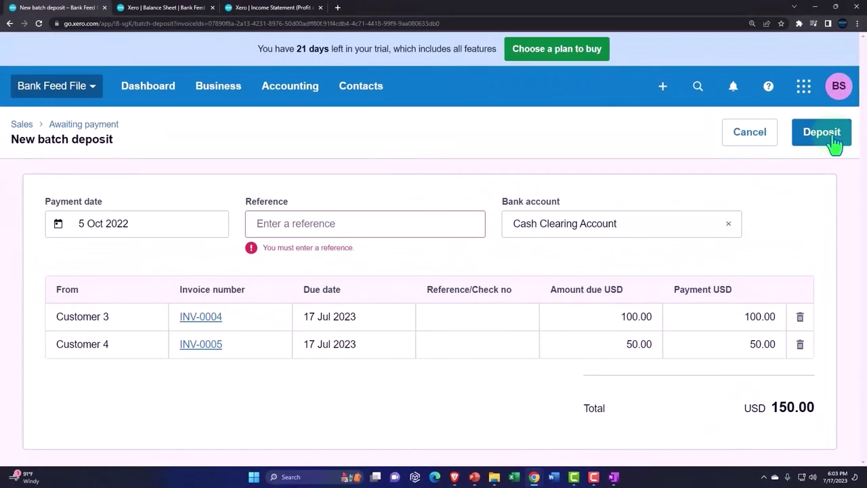
{"action": "left_click", "coordinate": [307, 229]}
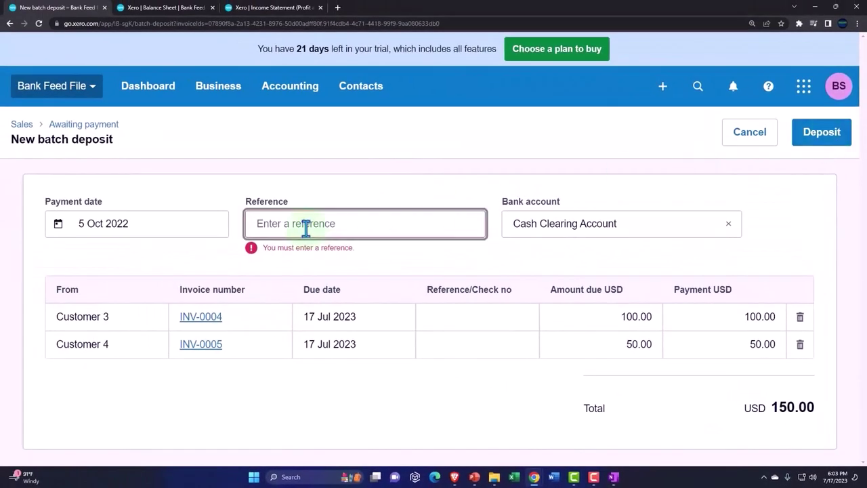
{"action": "type", "text": "d"}
{"action": "left_click", "coordinate": [821, 144]}
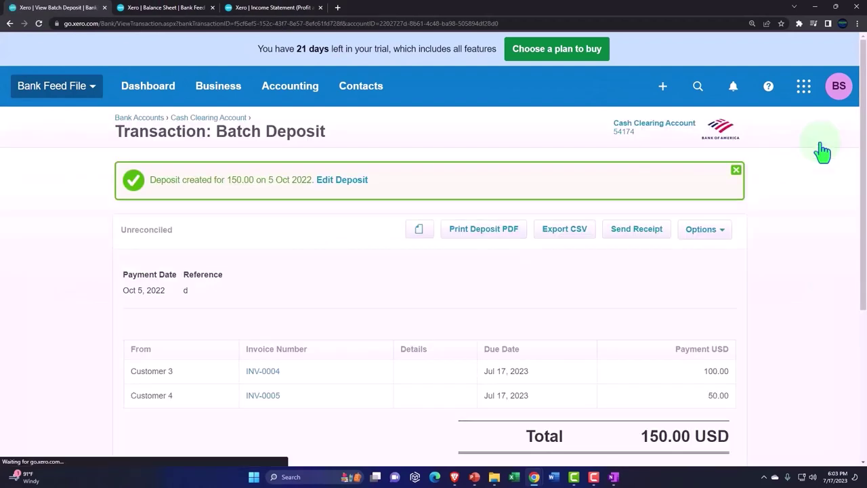
{"action": "scroll", "coordinate": [695, 229], "scroll_direction": "down", "scroll_amount": 1}
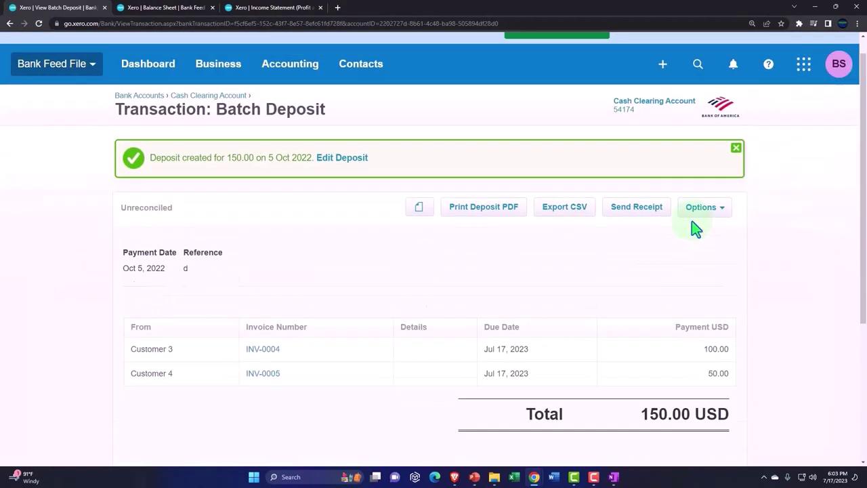
Step: Refresh the Balance Sheet report as of Dec 31, 2022, and examine the Cash Clearing Account under current assets
{"action": "left_click", "coordinate": [189, 10]}
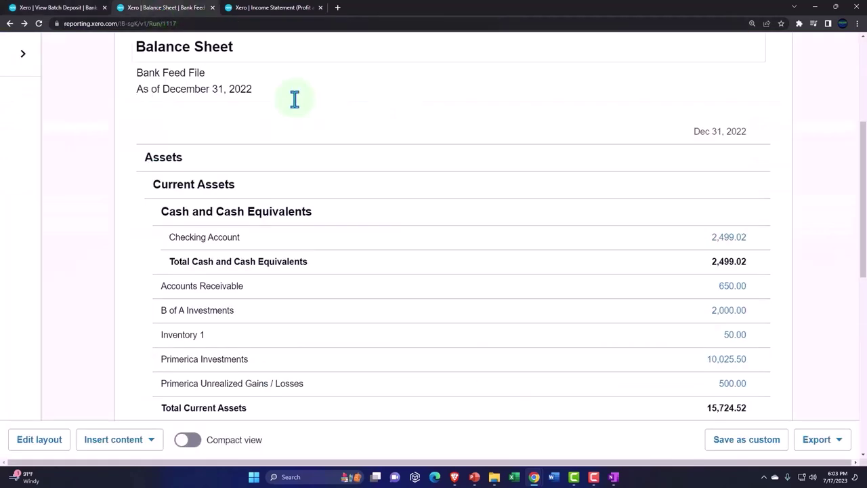
{"action": "scroll", "coordinate": [295, 100], "scroll_direction": "up", "scroll_amount": 3}
{"action": "left_click", "coordinate": [762, 211]}
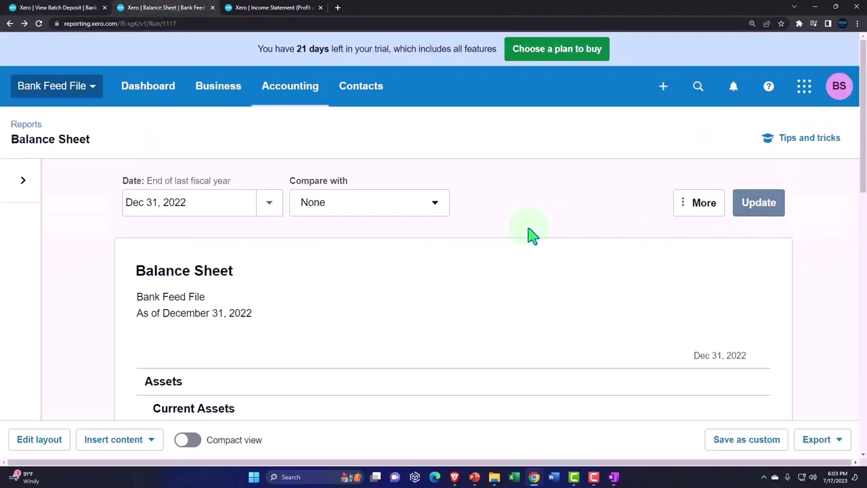
{"action": "scroll", "coordinate": [531, 233], "scroll_direction": "down", "scroll_amount": 4}
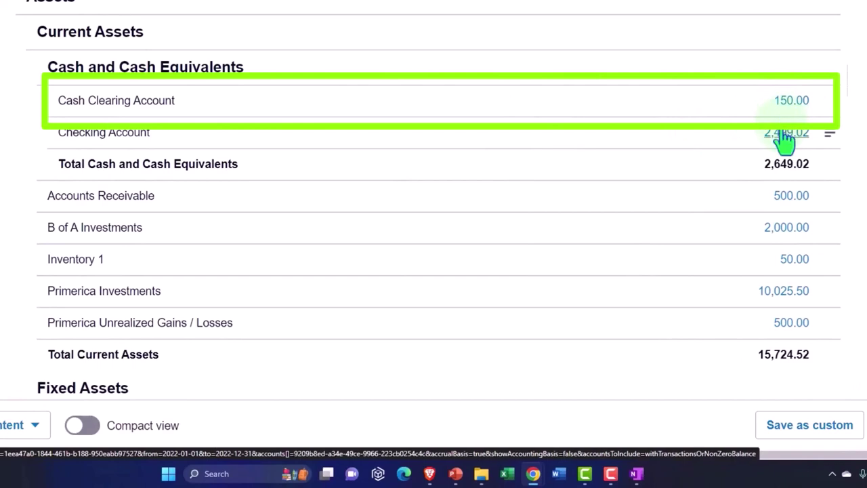
Step: Open the Accounts Receivable transactions from the Balance Sheet, review the Customer 3 and Customer 4 payments, and return to the report
{"action": "left_click", "coordinate": [798, 209]}
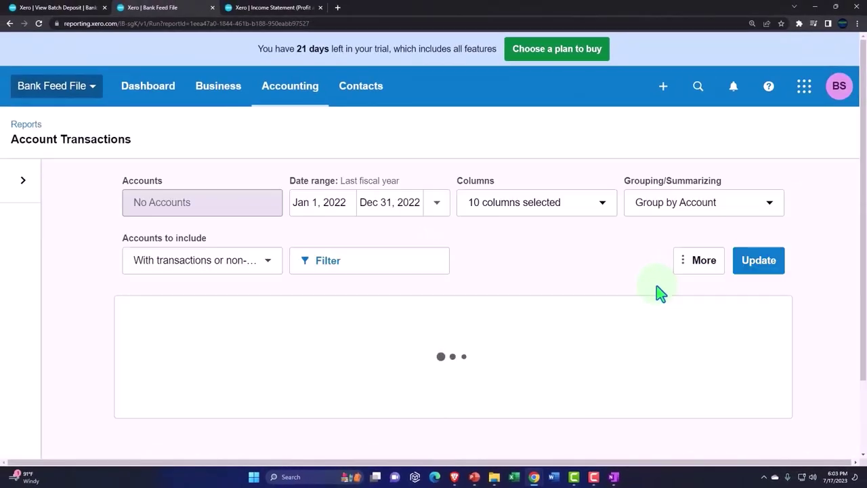
{"action": "scroll", "coordinate": [656, 285], "scroll_direction": "down", "scroll_amount": 4}
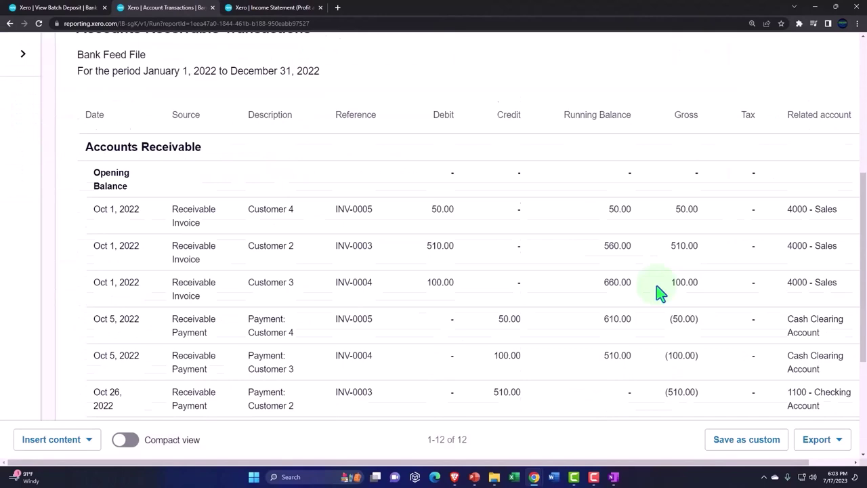
{"action": "scroll", "coordinate": [657, 293], "scroll_direction": "down", "scroll_amount": 3}
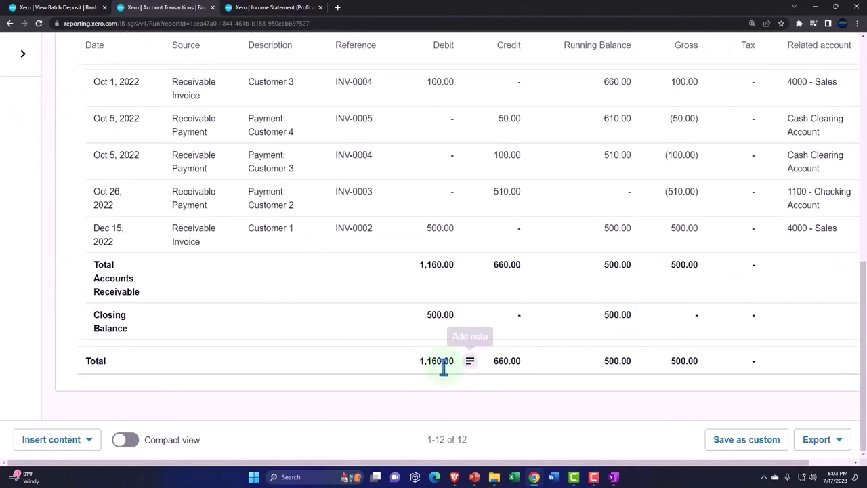
{"action": "scroll", "coordinate": [363, 384], "scroll_direction": "up", "scroll_amount": 3}
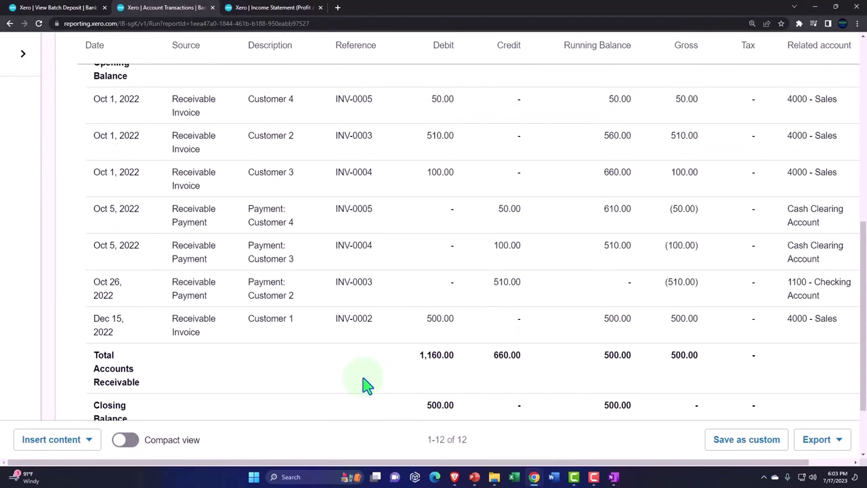
{"action": "scroll", "coordinate": [363, 384], "scroll_direction": "up", "scroll_amount": 1}
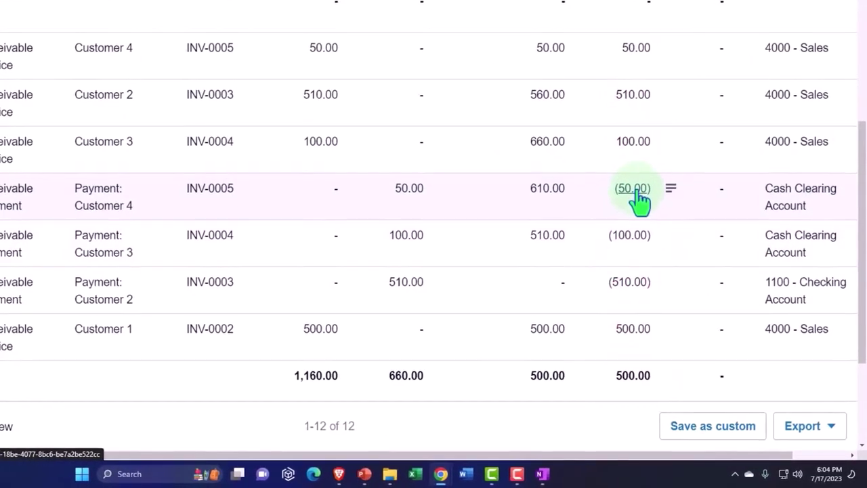
{"action": "scroll", "coordinate": [67, 294], "scroll_direction": "up", "scroll_amount": 5}
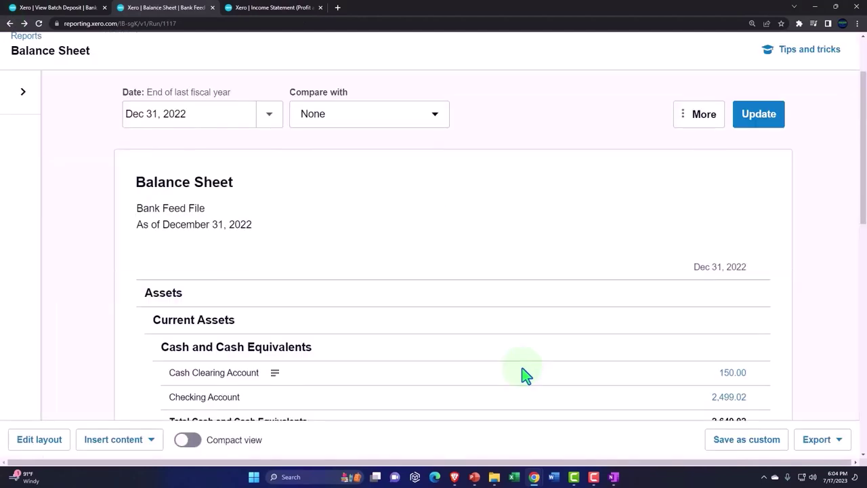
Step: Open the Cash Clearing Account transactions, review the two invoice payments, and return to the Balance Sheet
{"action": "scroll", "coordinate": [526, 375], "scroll_direction": "down", "scroll_amount": 2}
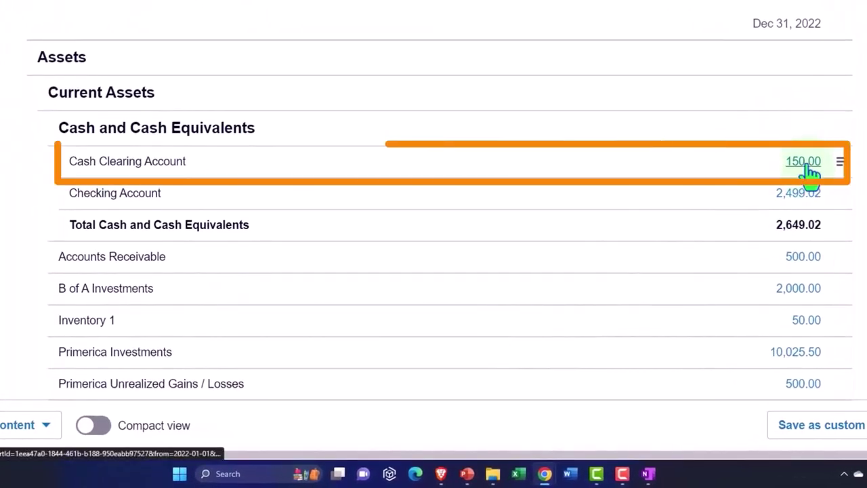
{"action": "left_click", "coordinate": [806, 162]}
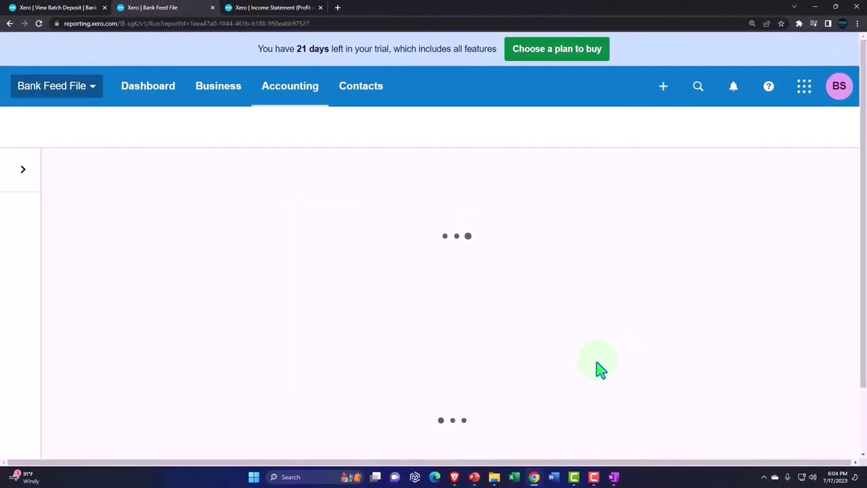
{"action": "scroll", "coordinate": [599, 369], "scroll_direction": "down", "scroll_amount": 3}
{"action": "scroll", "coordinate": [599, 369], "scroll_direction": "down", "scroll_amount": 1}
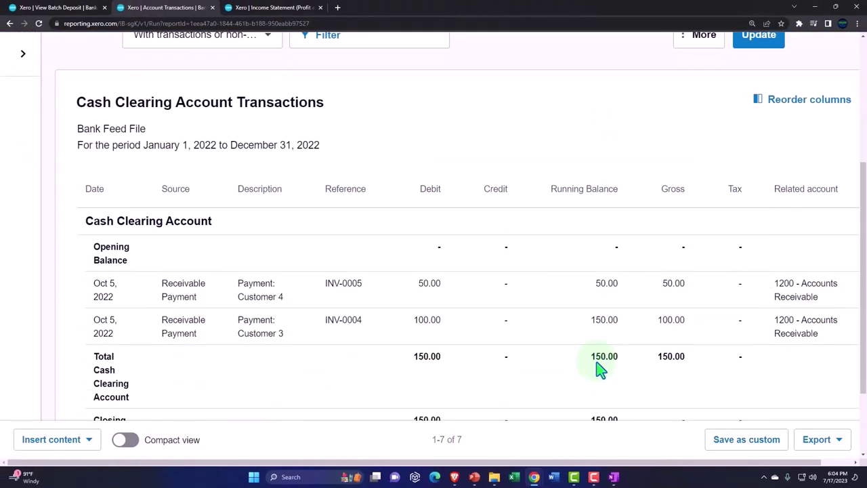
{"action": "key", "text": "ctrl+minus"}
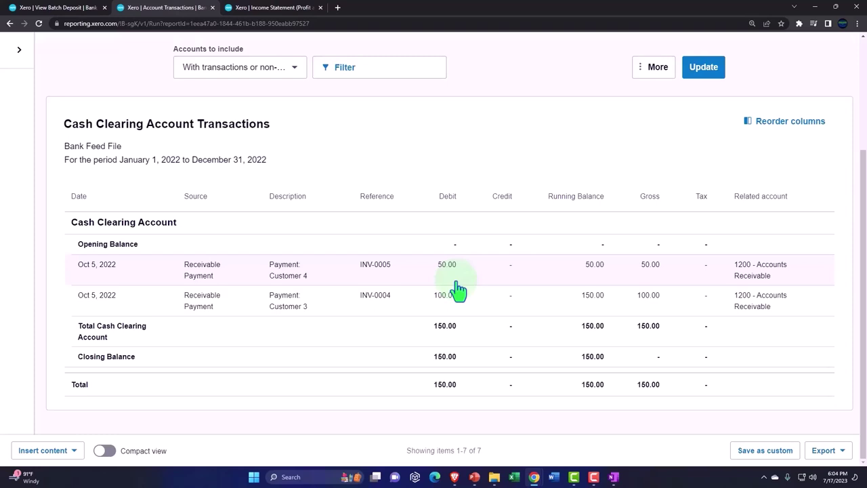
{"action": "scroll", "coordinate": [458, 290], "scroll_direction": "up", "scroll_amount": 3}
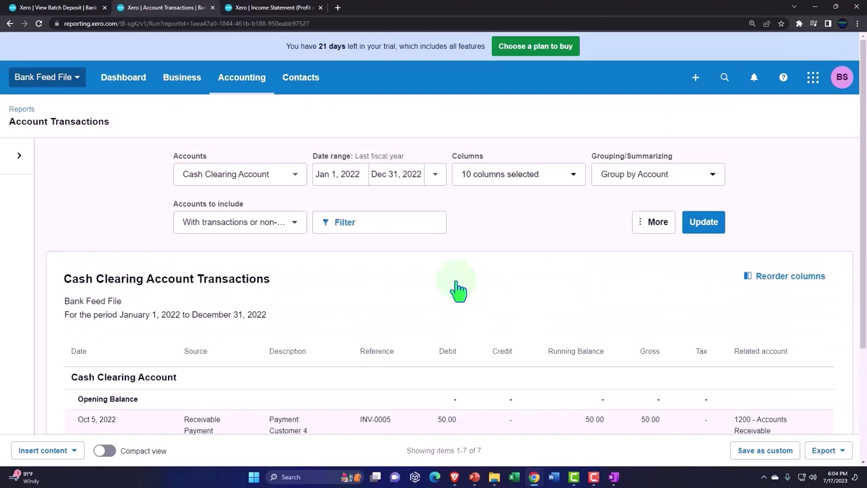
{"action": "left_click", "coordinate": [9, 23]}
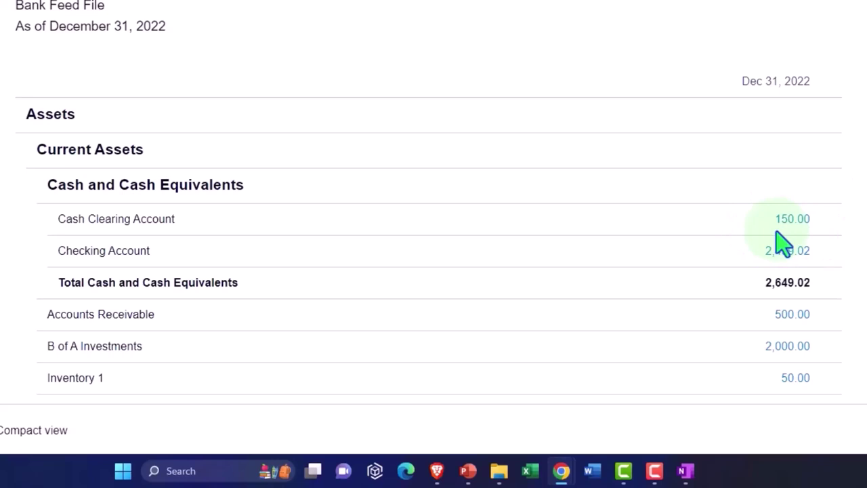
{"action": "mouse_move", "coordinate": [783, 235]}
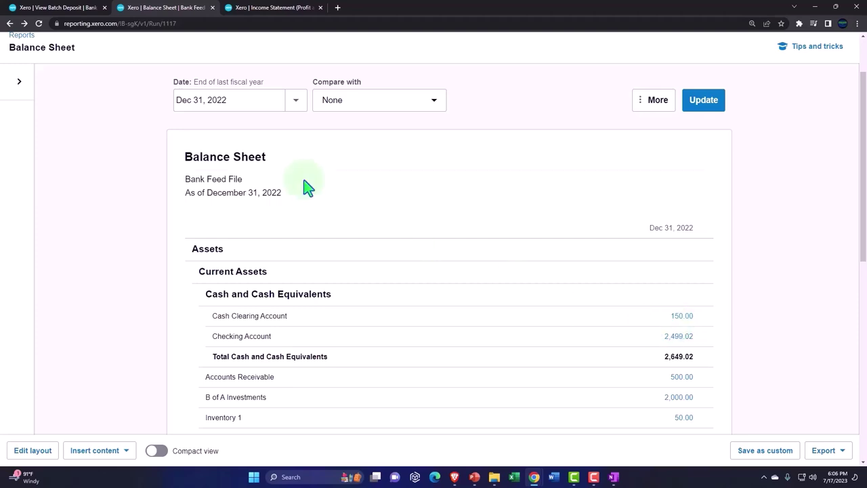
Step: Create a new money transfer from the Cash Clearing Account to the Checking Account
{"action": "left_click", "coordinate": [72, 11]}
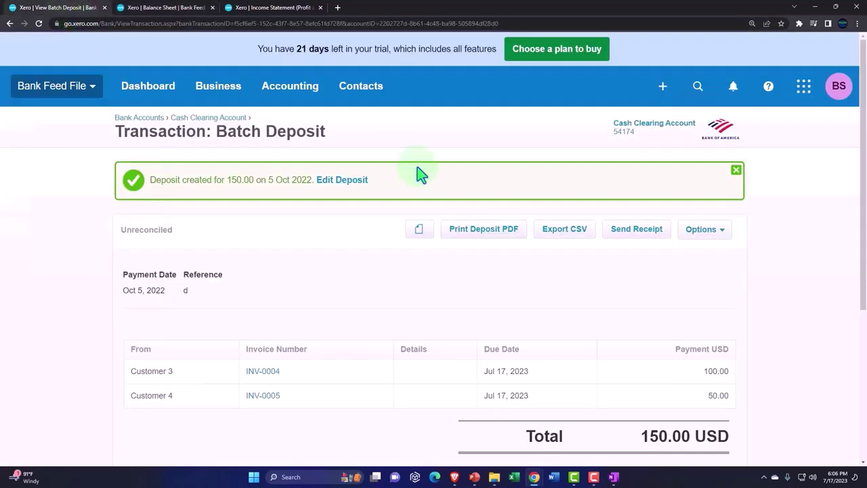
{"action": "left_click", "coordinate": [664, 88]}
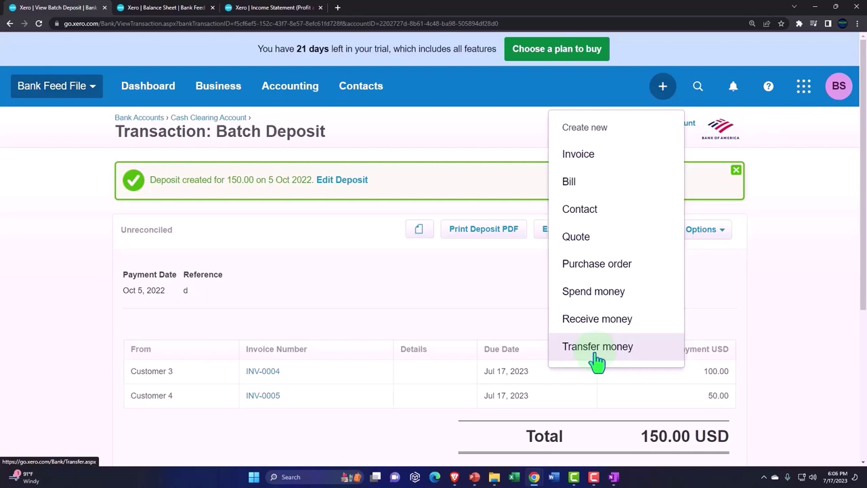
{"action": "left_click", "coordinate": [597, 346]}
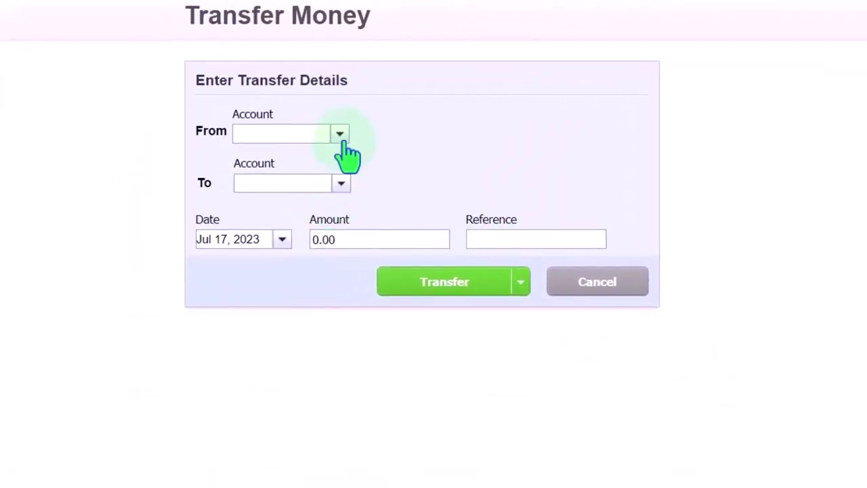
{"action": "left_click", "coordinate": [340, 135]}
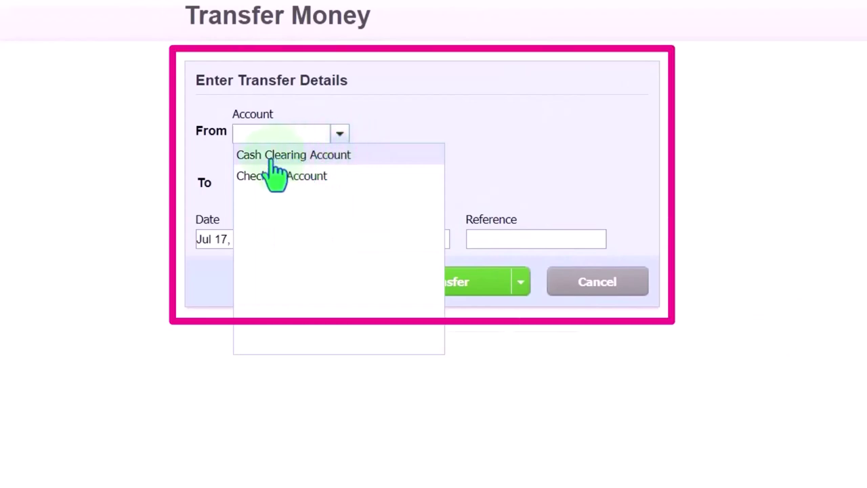
{"action": "left_click", "coordinate": [273, 160]}
{"action": "left_click", "coordinate": [341, 182]}
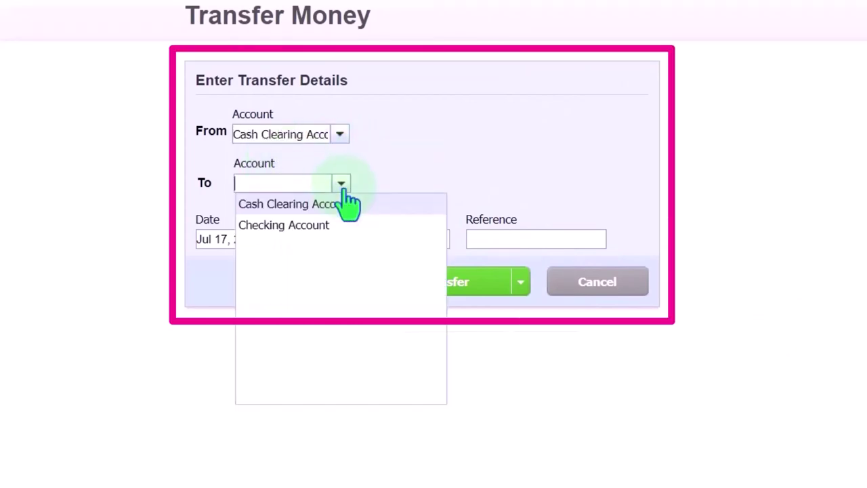
{"action": "left_click", "coordinate": [329, 228]}
Step: Date the transfer Oct 7, 2022, and enter an amount of 150 USD with the reference Dep
{"action": "left_click", "coordinate": [282, 239]}
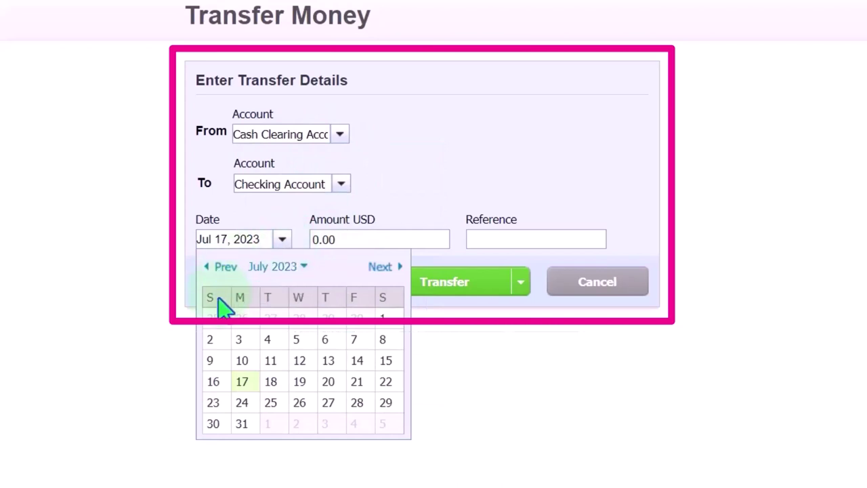
{"action": "left_click", "coordinate": [223, 267]}
{"action": "left_click", "coordinate": [223, 268]}
{"action": "left_click", "coordinate": [223, 268]}
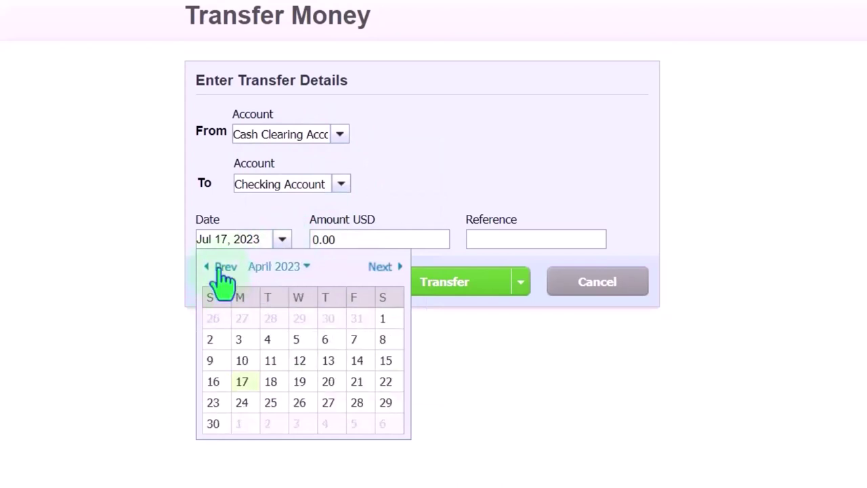
{"action": "left_click", "coordinate": [224, 268]}
{"action": "left_click", "coordinate": [223, 268]}
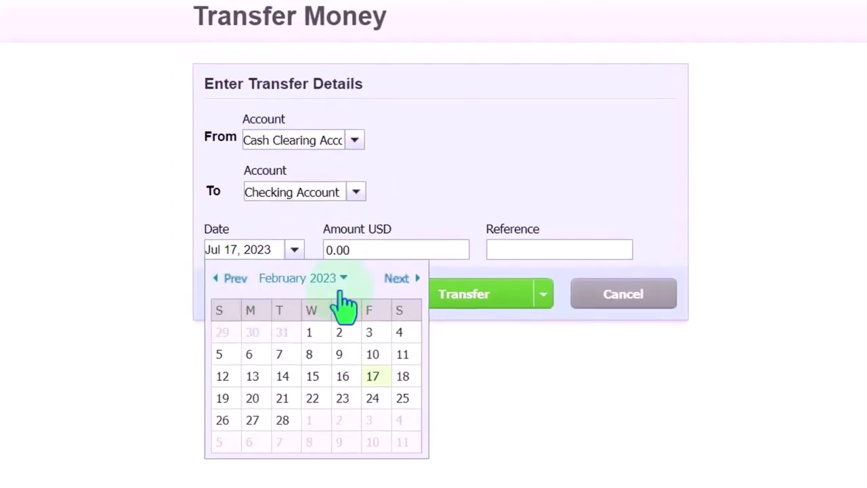
{"action": "left_click", "coordinate": [327, 268]}
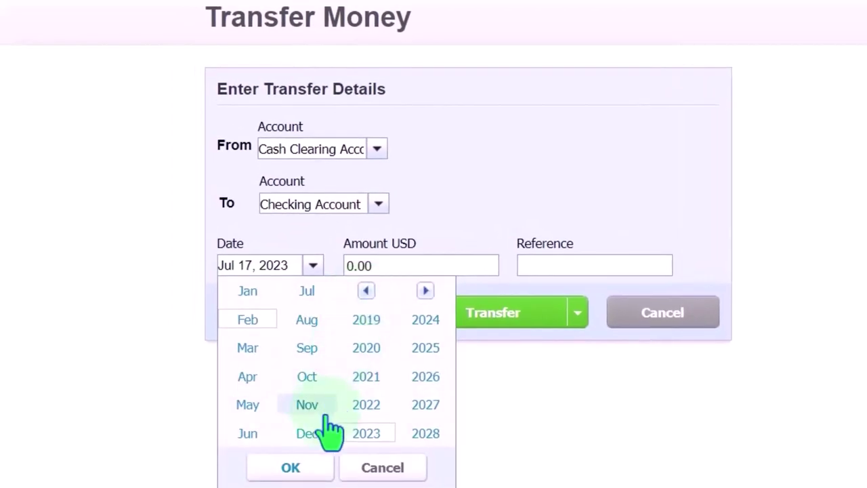
{"action": "left_click", "coordinate": [371, 410]}
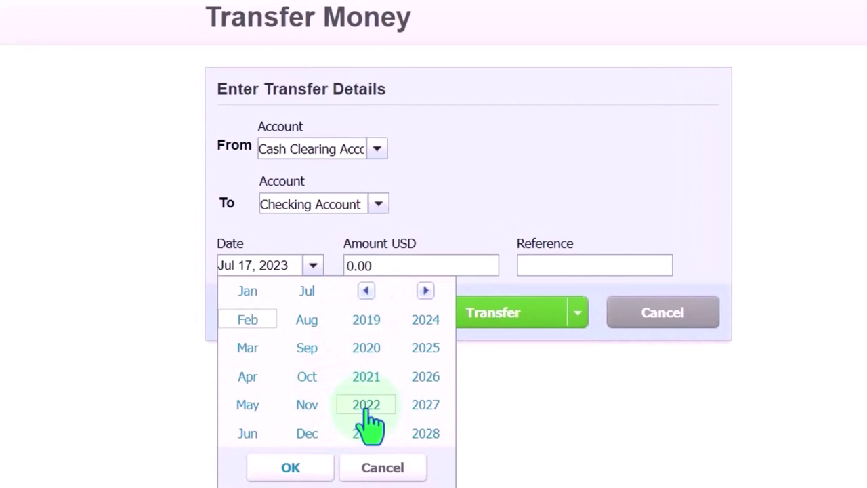
{"action": "left_click", "coordinate": [309, 380]}
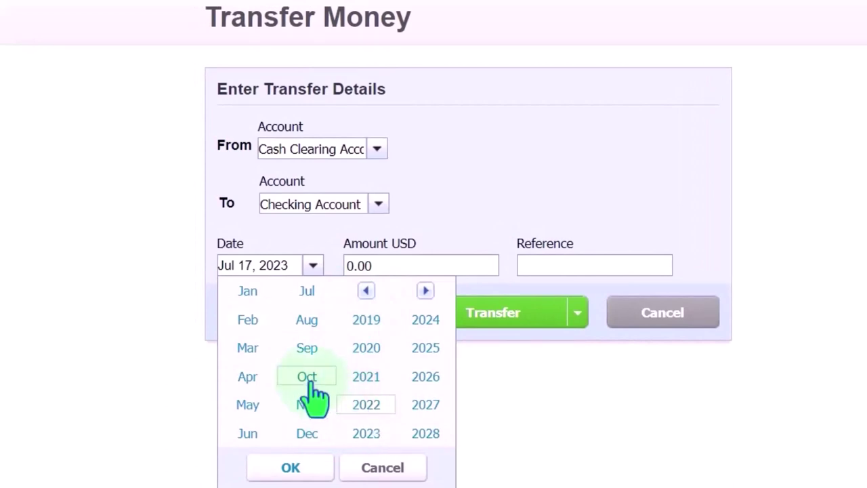
{"action": "left_click", "coordinate": [321, 467]}
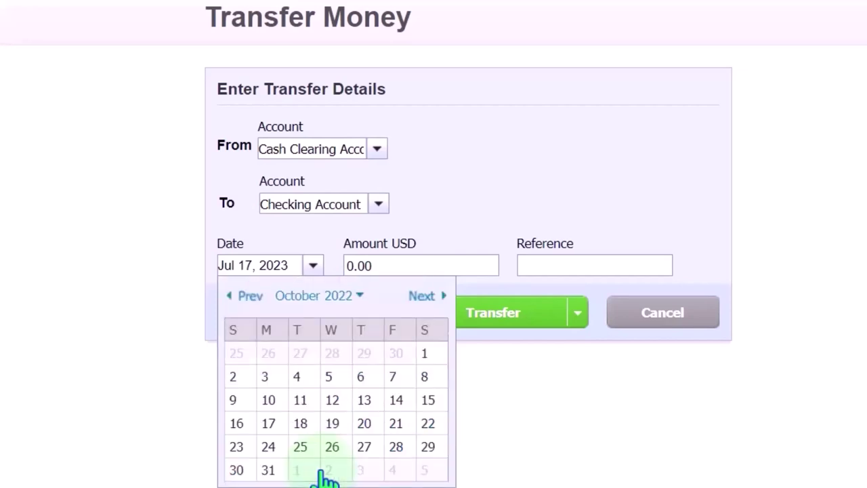
{"action": "left_click", "coordinate": [394, 379]}
{"action": "left_click", "coordinate": [385, 264]}
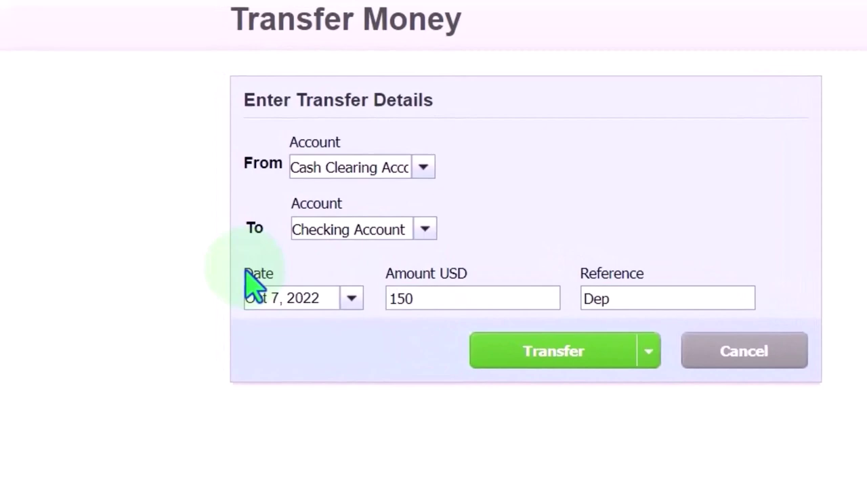
Step: Submit the 150 USD transfer and refresh the Balance Sheet as of December 31, 2022
{"action": "left_click", "coordinate": [542, 353]}
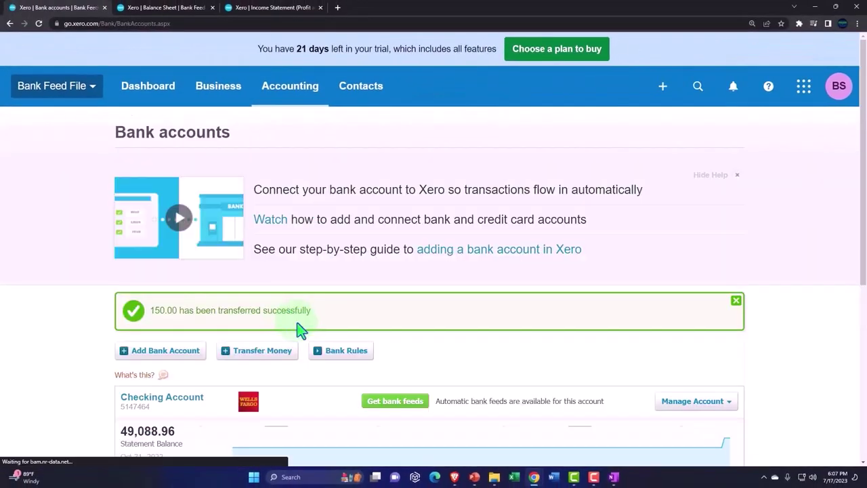
{"action": "left_click", "coordinate": [168, 10]}
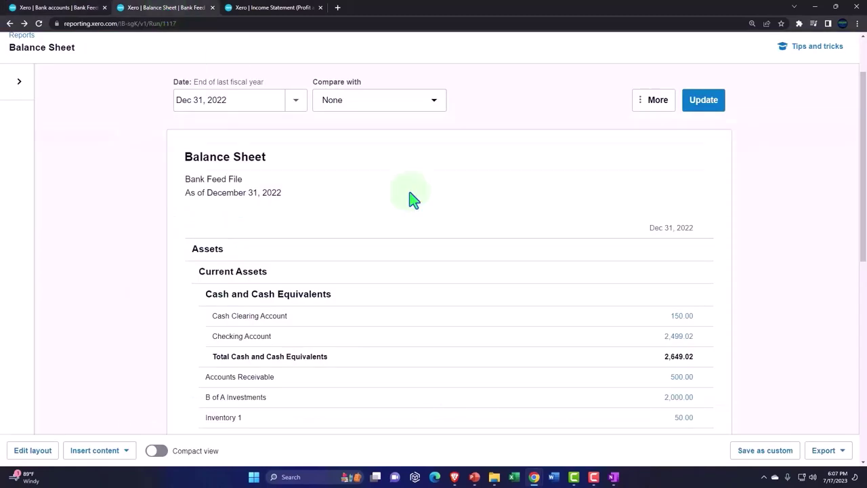
{"action": "scroll", "coordinate": [726, 361], "scroll_direction": "down", "scroll_amount": 1}
{"action": "left_click", "coordinate": [699, 61]}
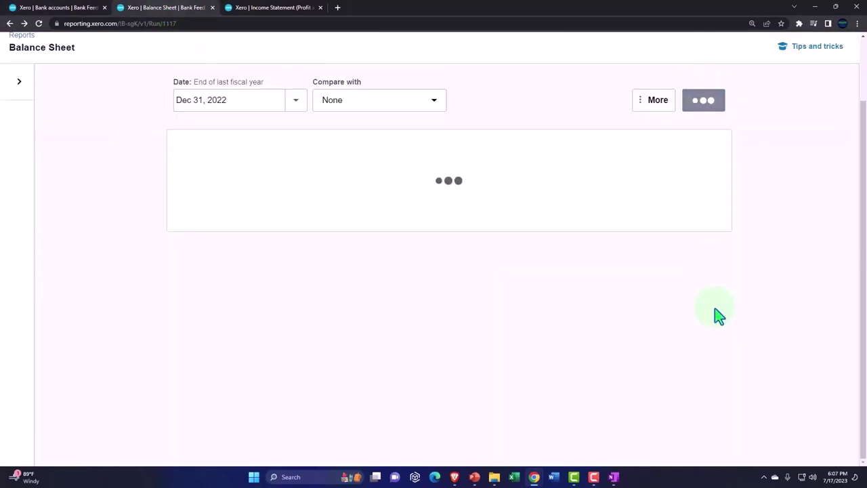
{"action": "scroll", "coordinate": [718, 315], "scroll_direction": "down", "scroll_amount": 1}
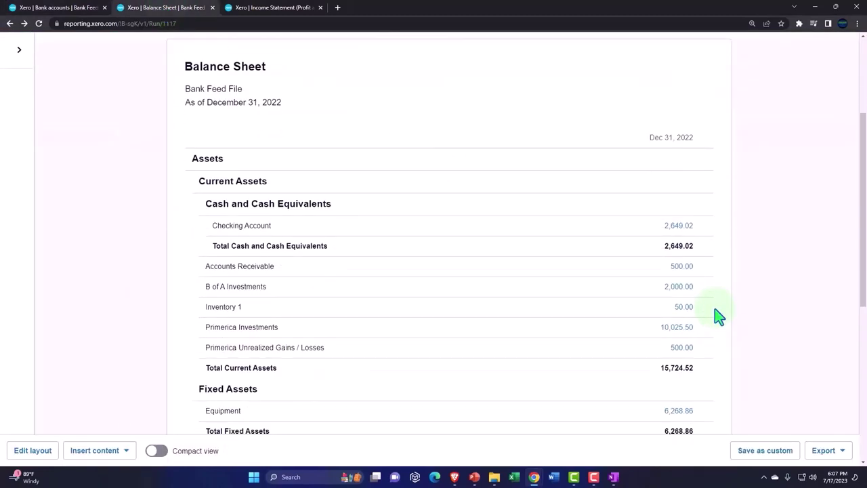
Step: Open the Checking Account transactions from the Balance Sheet, find the Oct 7, 2022 bank transfer, and return to the report
{"action": "key", "text": "ctrl+plus"}
{"action": "key", "text": "ctrl+plus"}
{"action": "key", "text": "ctrl+plus"}
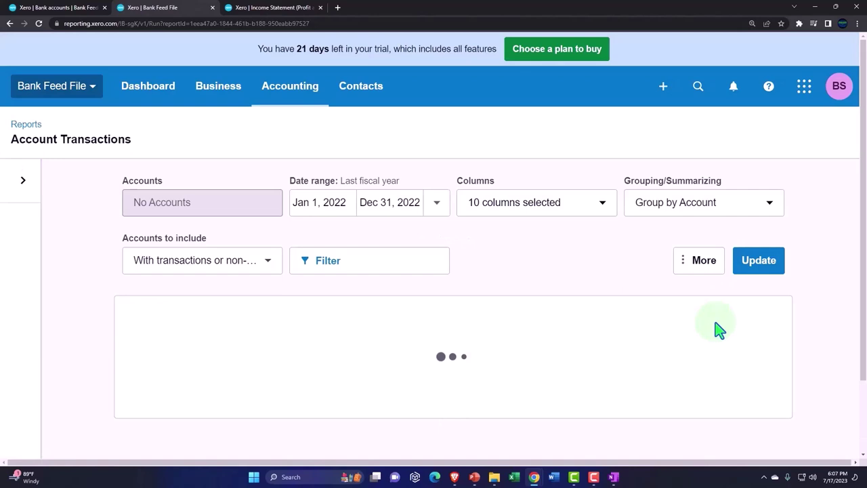
{"action": "scroll", "coordinate": [714, 330], "scroll_direction": "down", "scroll_amount": 5}
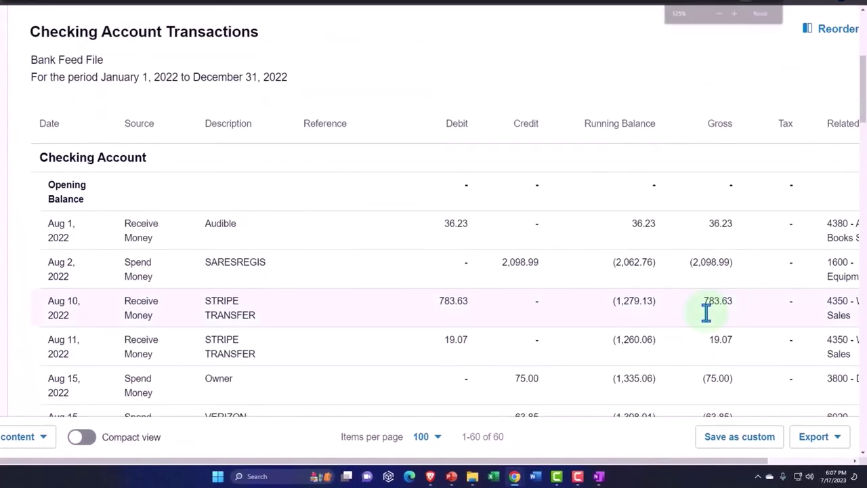
{"action": "key", "text": "ctrl+minus"}
{"action": "scroll", "coordinate": [707, 317], "scroll_direction": "down", "scroll_amount": 3}
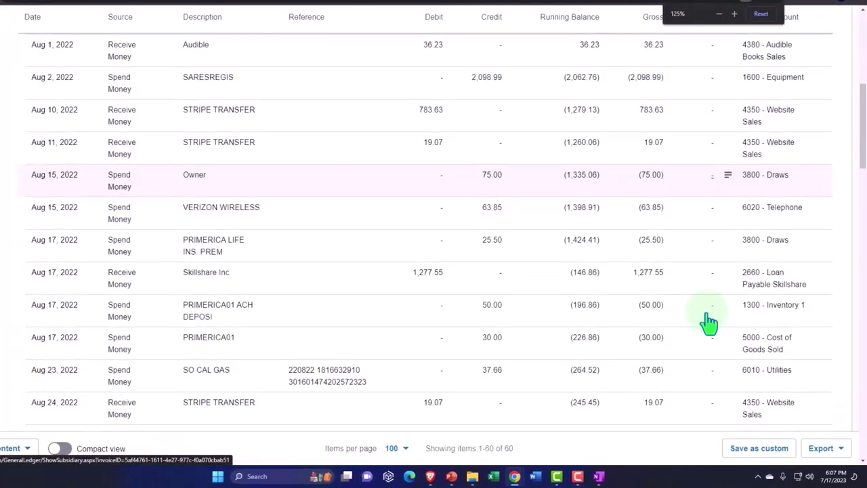
{"action": "scroll", "coordinate": [708, 324], "scroll_direction": "down", "scroll_amount": 5}
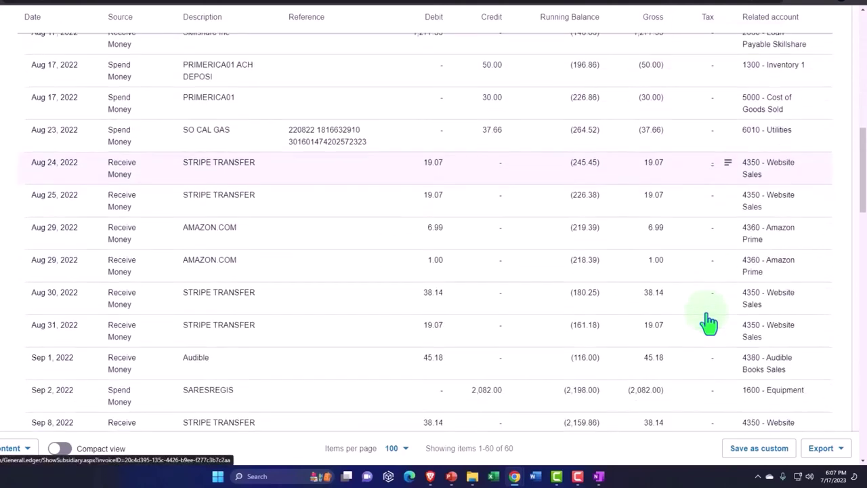
{"action": "scroll", "coordinate": [708, 322], "scroll_direction": "down", "scroll_amount": 4}
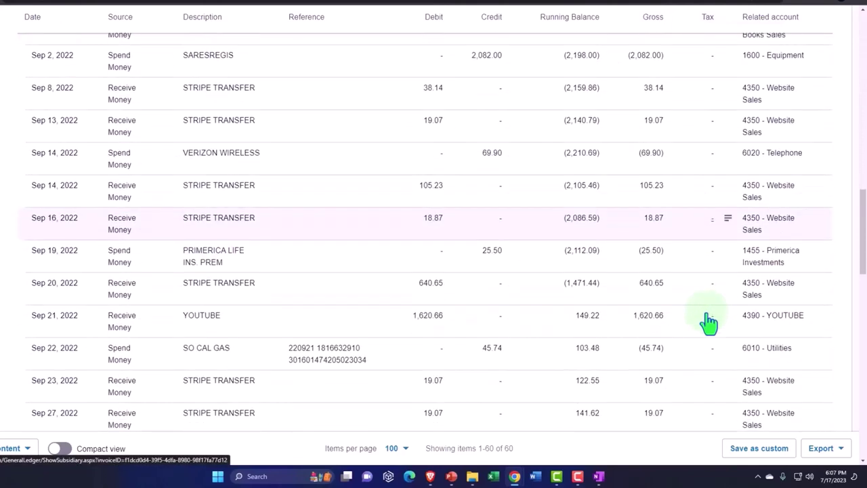
{"action": "scroll", "coordinate": [707, 322], "scroll_direction": "down", "scroll_amount": 5}
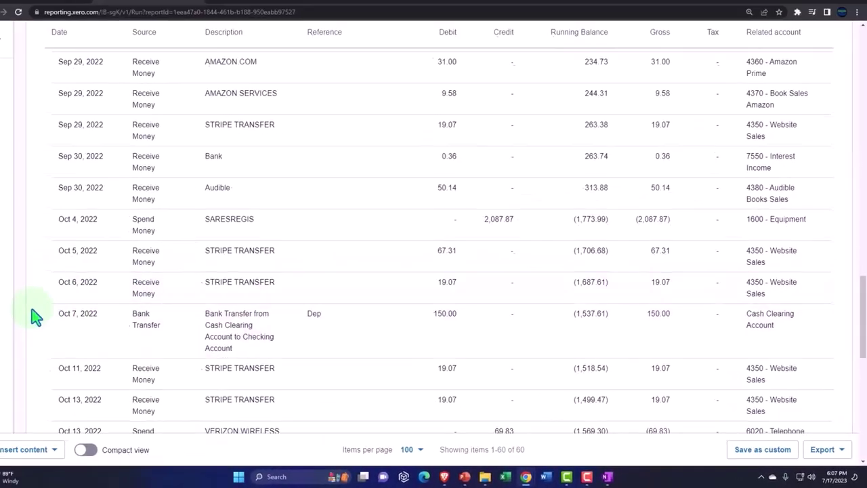
{"action": "scroll", "coordinate": [36, 317], "scroll_direction": "up", "scroll_amount": 15}
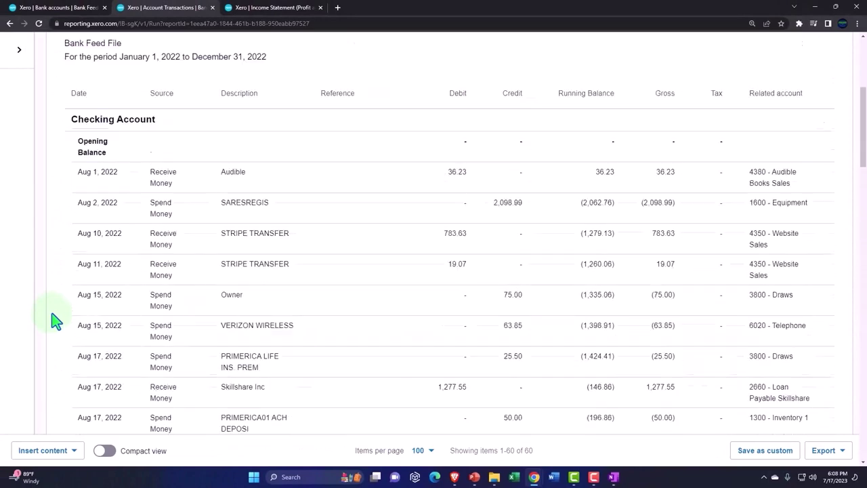
{"action": "scroll", "coordinate": [57, 321], "scroll_direction": "up", "scroll_amount": 4}
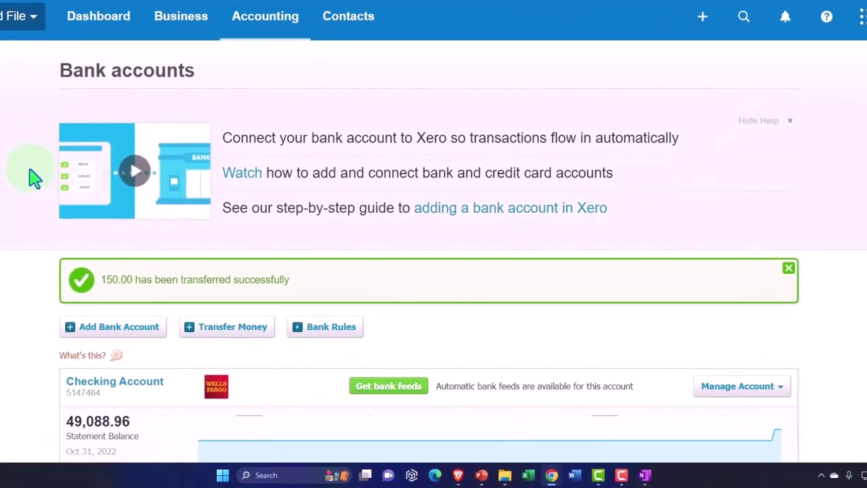
{"action": "scroll", "coordinate": [35, 177], "scroll_direction": "down", "scroll_amount": 5}
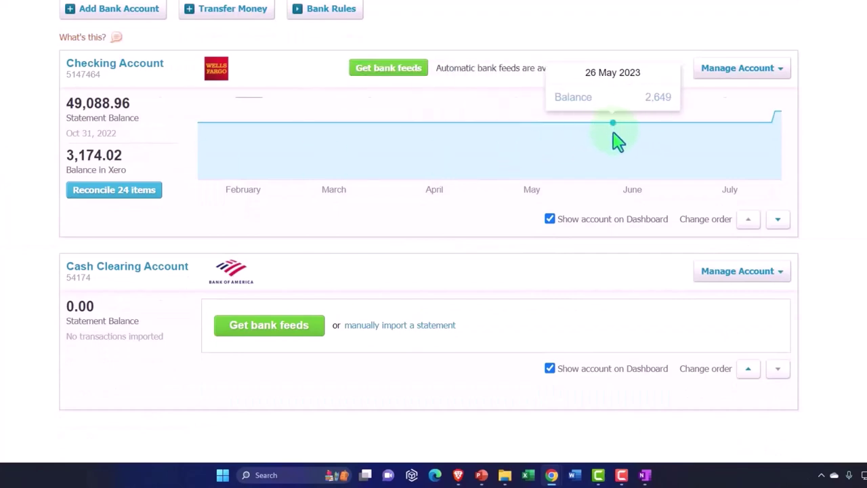
{"action": "scroll", "coordinate": [459, 89], "scroll_direction": "up", "scroll_amount": 5}
{"action": "left_click", "coordinate": [296, 34]}
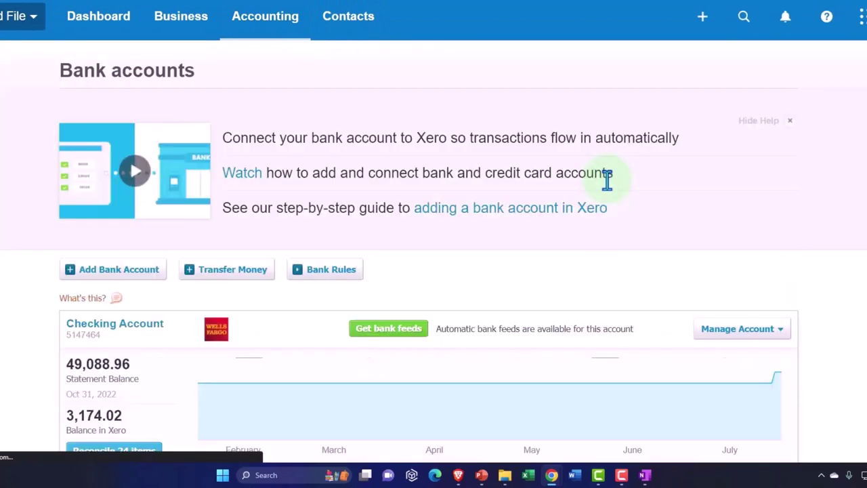
{"action": "scroll", "coordinate": [605, 179], "scroll_direction": "down", "scroll_amount": 3}
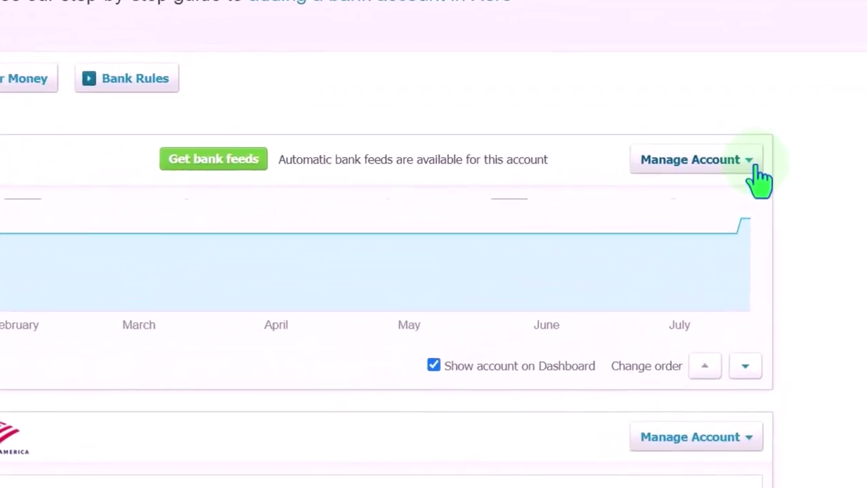
{"action": "left_click", "coordinate": [776, 129]}
{"action": "left_click", "coordinate": [284, 238]}
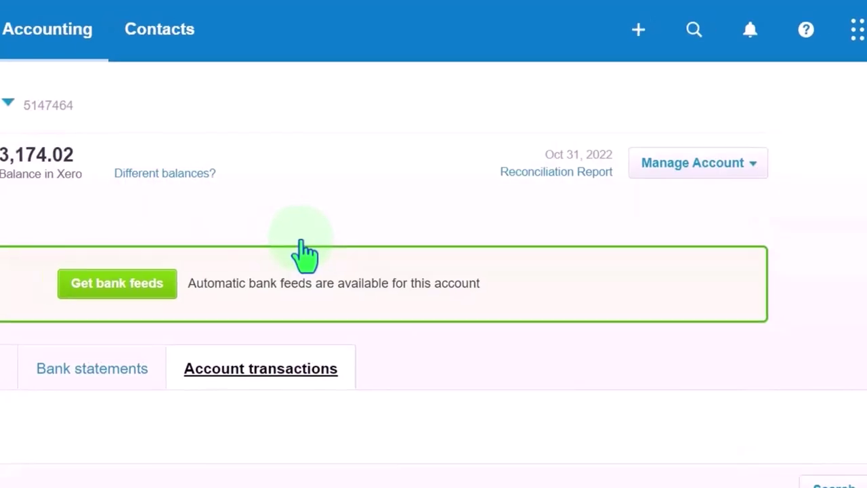
{"action": "scroll", "coordinate": [447, 227], "scroll_direction": "down", "scroll_amount": 1}
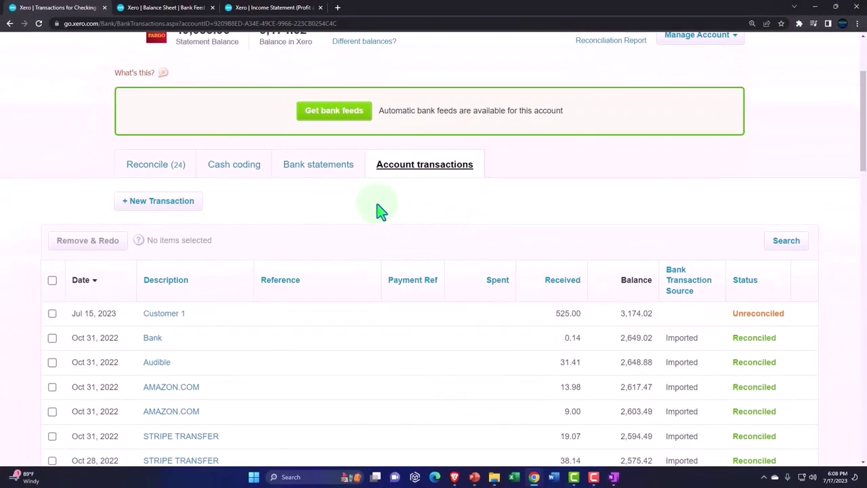
Step: Reconcile the Oct 21, 2022 statement line of 150.00 with the matching Oct 7 transfer from the Cash Clearing Account
{"action": "left_click", "coordinate": [152, 169]}
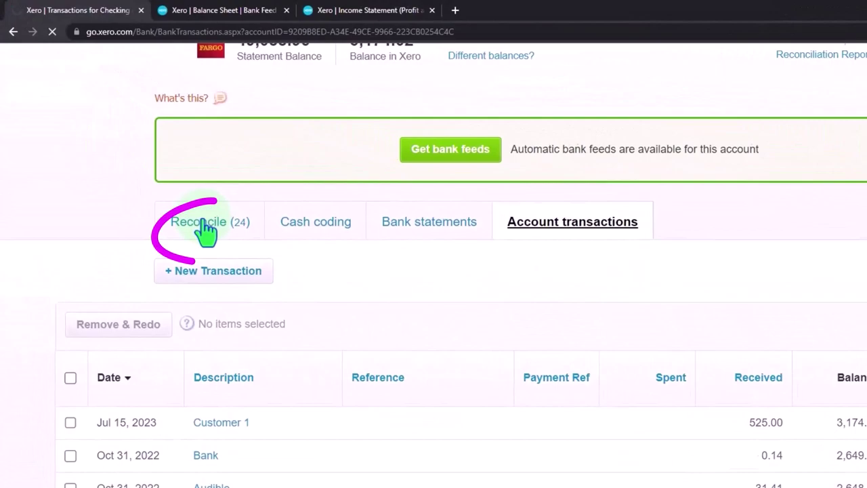
{"action": "scroll", "coordinate": [416, 325], "scroll_direction": "down", "scroll_amount": 3}
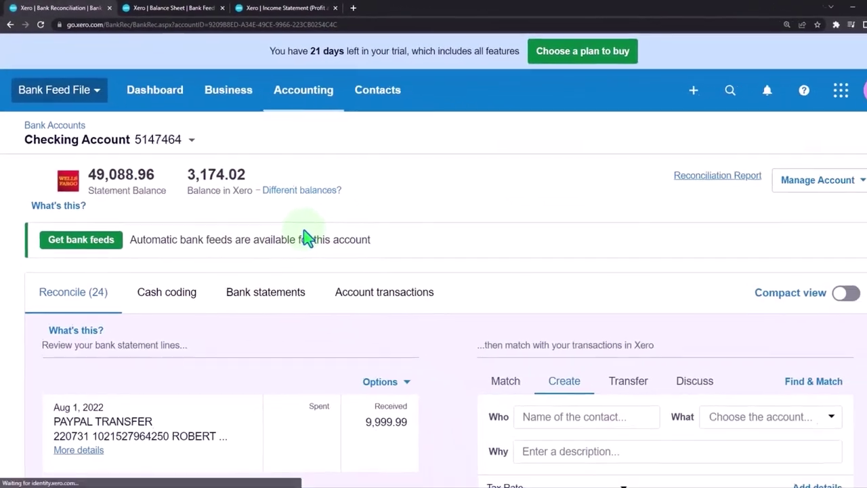
{"action": "scroll", "coordinate": [411, 318], "scroll_direction": "down", "scroll_amount": 3}
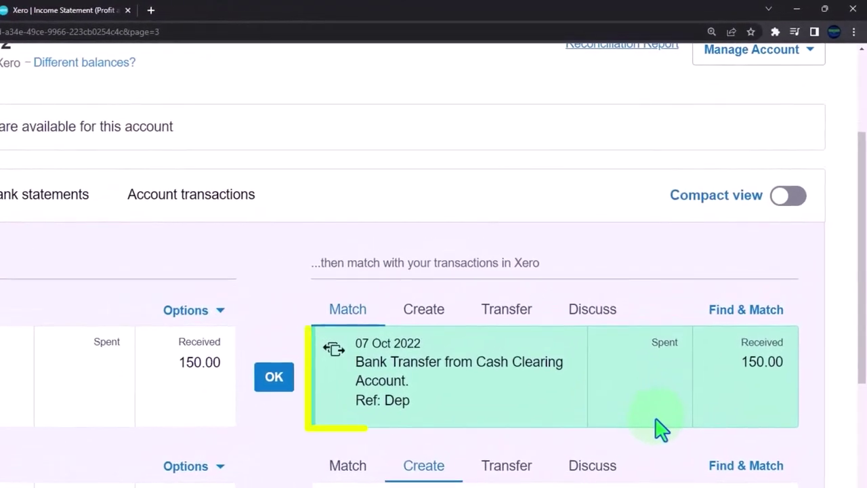
{"action": "scroll", "coordinate": [660, 427], "scroll_direction": "down", "scroll_amount": 1}
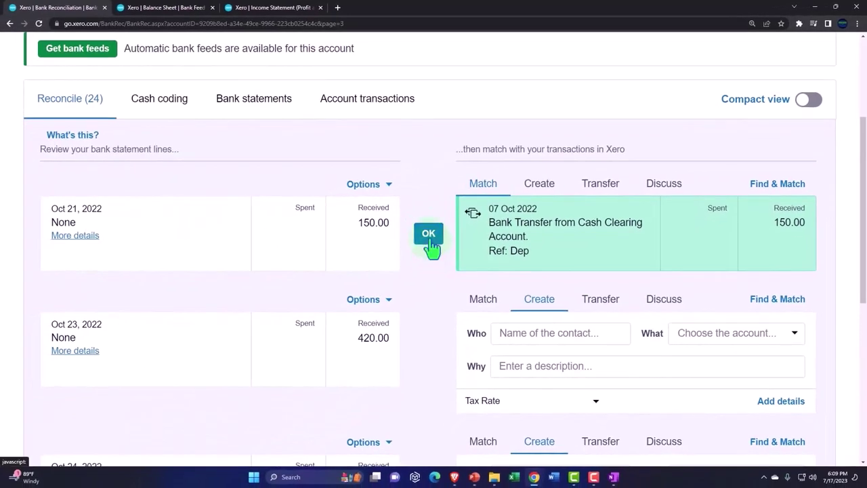
{"action": "left_click", "coordinate": [429, 239]}
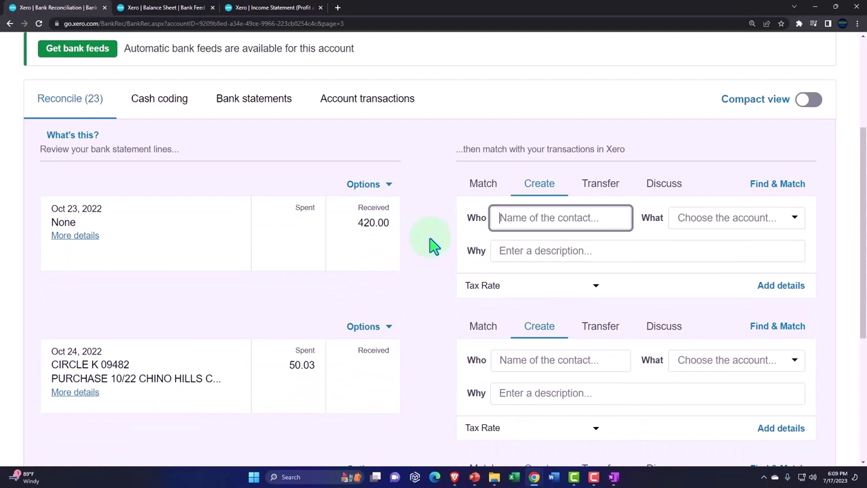
Step: Refresh the Balance Sheet and the Income Statement for the year 2022
{"action": "left_click", "coordinate": [178, 9]}
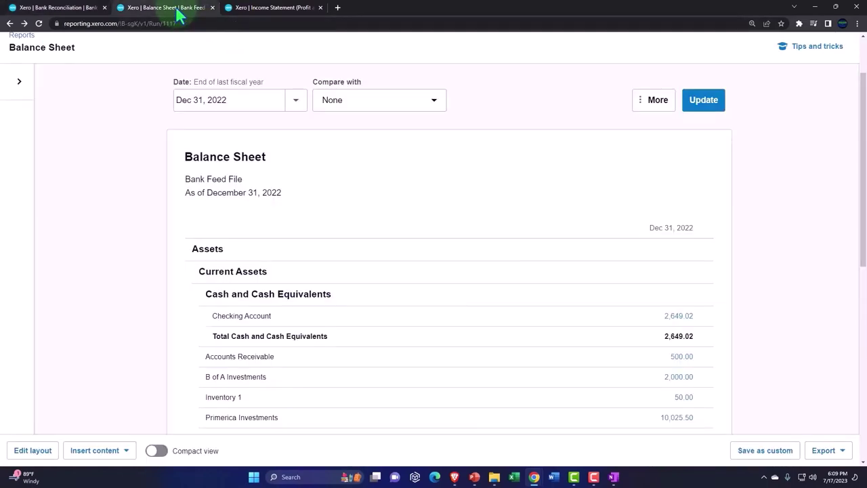
{"action": "left_click", "coordinate": [693, 108]}
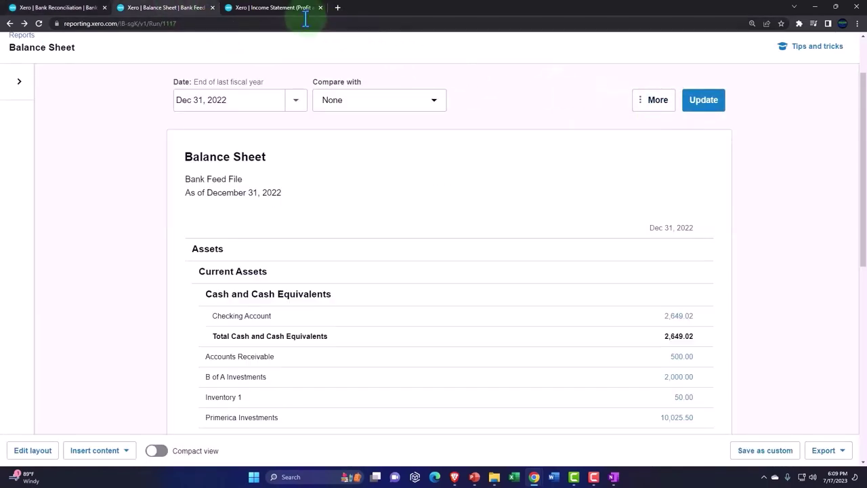
{"action": "left_click", "coordinate": [284, 12]}
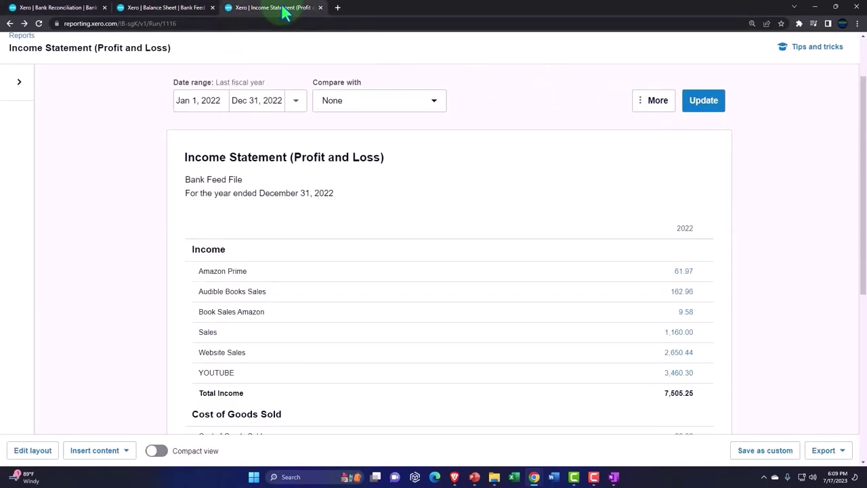
{"action": "left_click", "coordinate": [698, 108]}
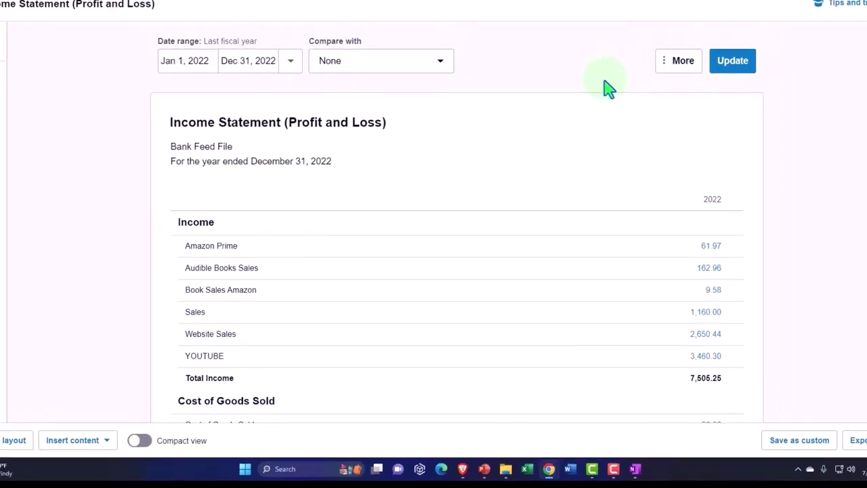
Step: Duplicate the Income Statement browser tab and open the Trial Balance in it by searching the reports for "tri"
{"action": "right_click", "coordinate": [287, 8]}
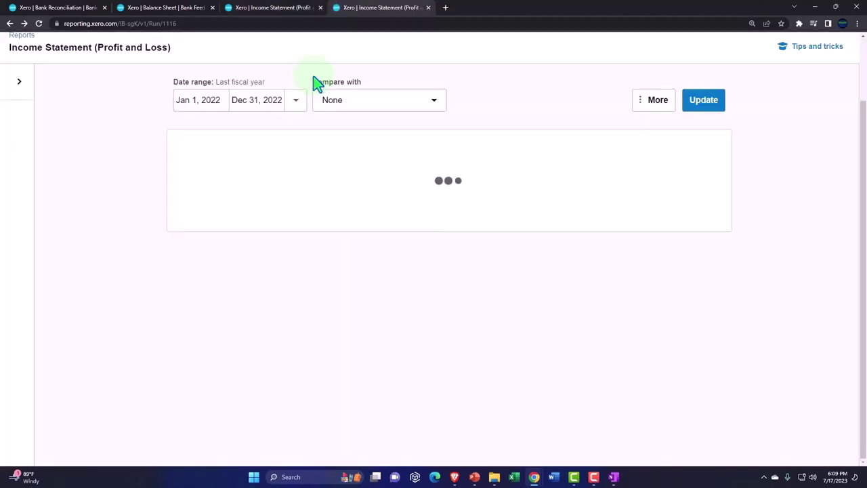
{"action": "scroll", "coordinate": [316, 86], "scroll_direction": "up", "scroll_amount": 2}
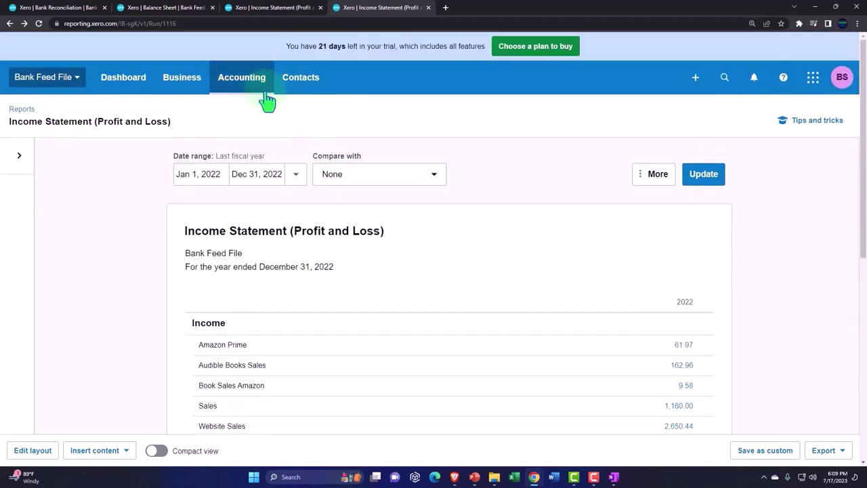
{"action": "left_click", "coordinate": [241, 83]}
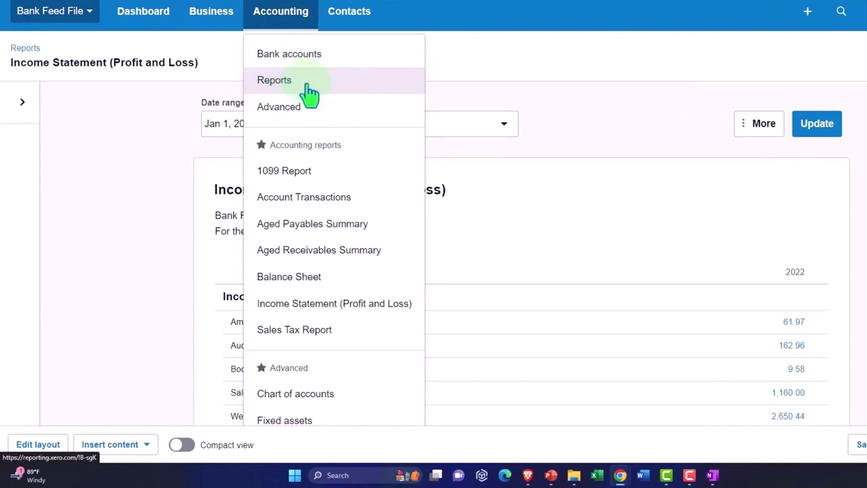
{"action": "left_click", "coordinate": [310, 84]}
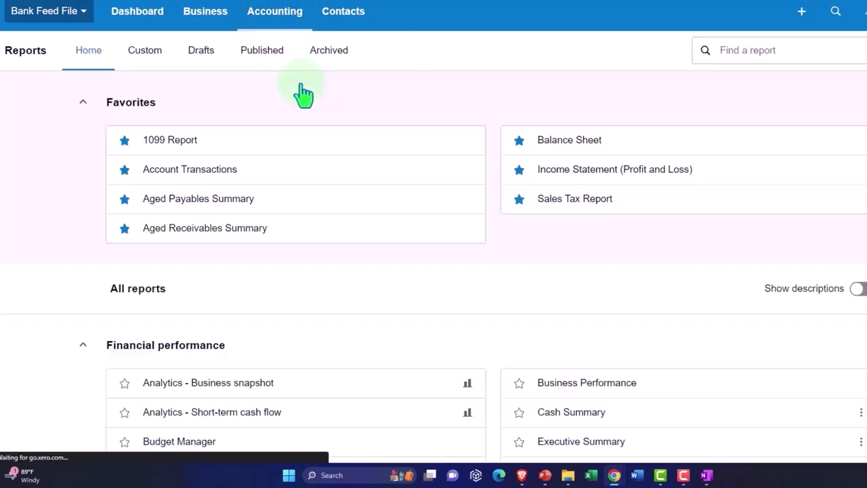
{"action": "left_click", "coordinate": [760, 50]}
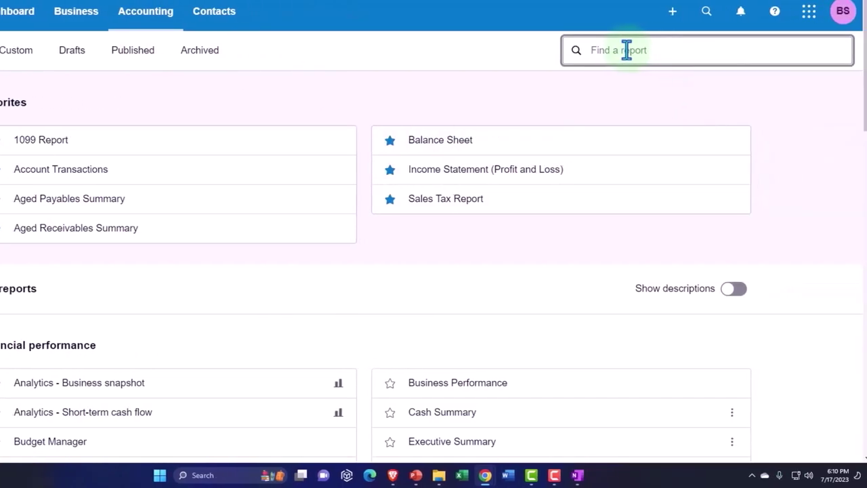
{"action": "type", "text": "tri"}
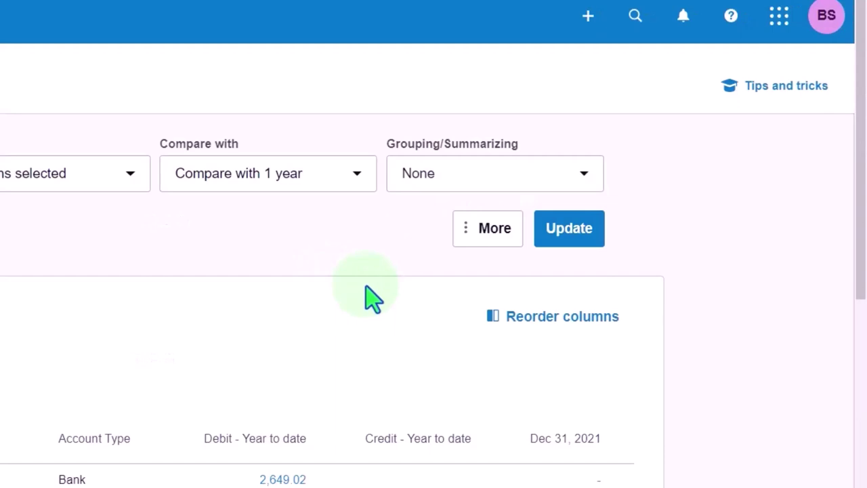
Step: Refresh the Trial Balance and review its year-to-date debit and credit balances
{"action": "scroll", "coordinate": [371, 297], "scroll_direction": "down", "scroll_amount": 3}
{"action": "scroll", "coordinate": [393, 270], "scroll_direction": "up", "scroll_amount": 2}
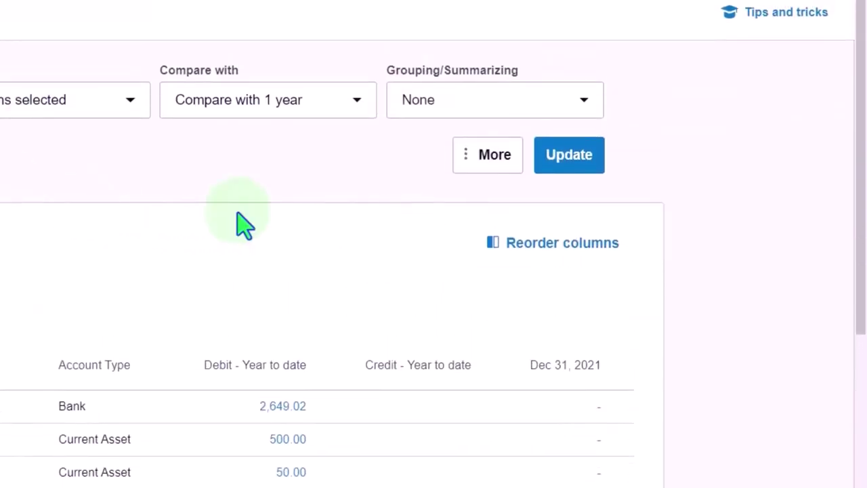
{"action": "left_click", "coordinate": [566, 162]}
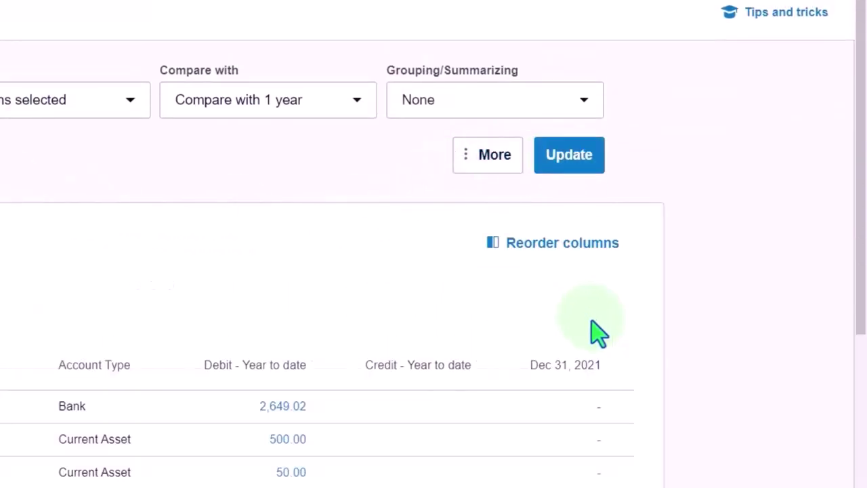
{"action": "scroll", "coordinate": [535, 264], "scroll_direction": "down", "scroll_amount": 3}
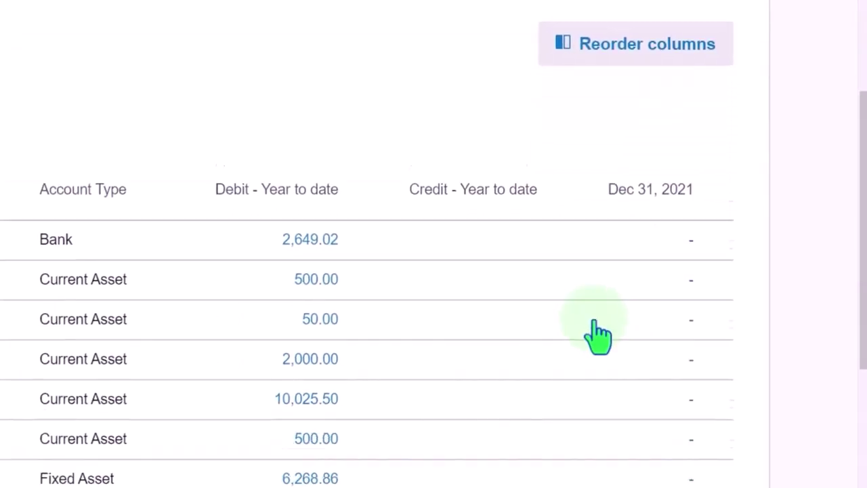
Step: Examine the Trial Balance from the asset accounts through equity, revenue and expenses down to the debit and credit totals
{"action": "scroll", "coordinate": [598, 335], "scroll_direction": "down", "scroll_amount": 5}
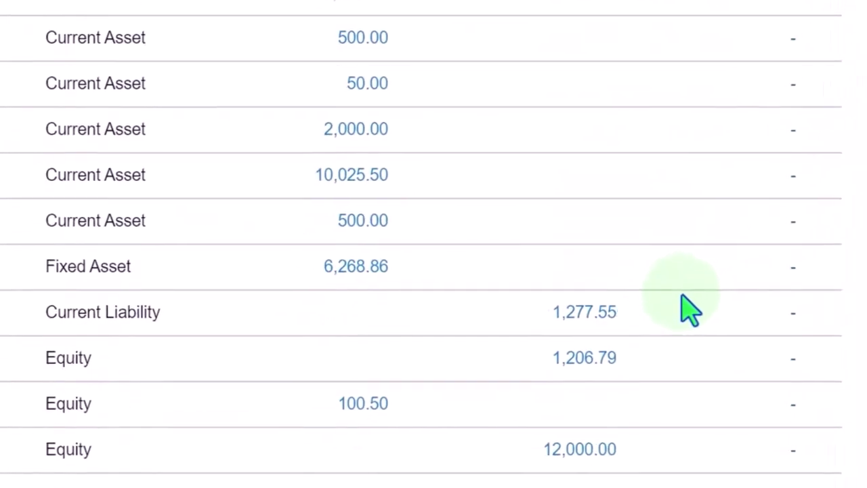
{"action": "scroll", "coordinate": [701, 305], "scroll_direction": "down", "scroll_amount": 4}
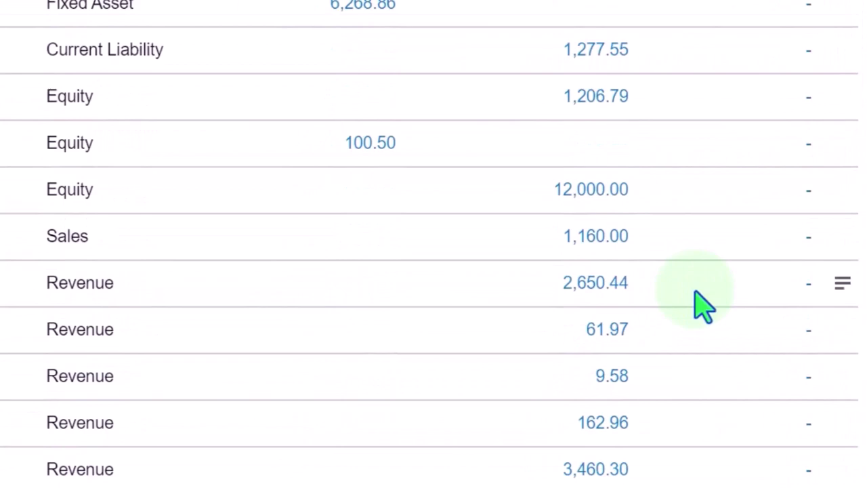
{"action": "scroll", "coordinate": [701, 305], "scroll_direction": "down", "scroll_amount": 2}
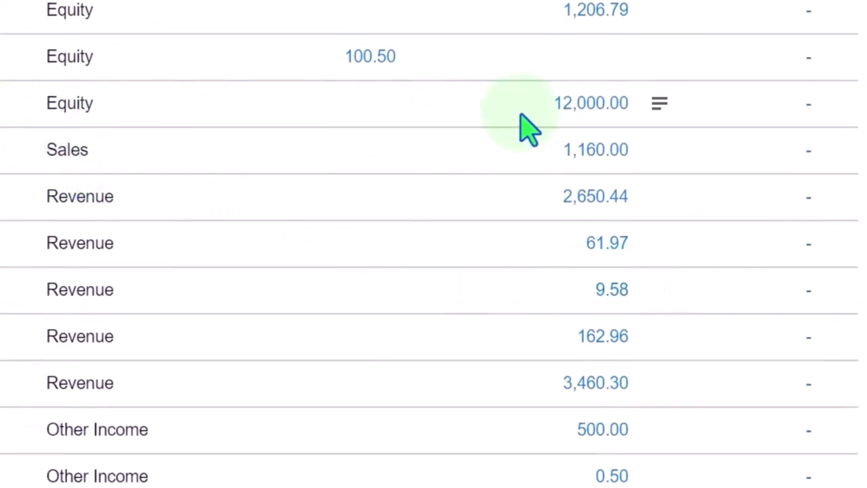
{"action": "scroll", "coordinate": [583, 460], "scroll_direction": "down", "scroll_amount": 4}
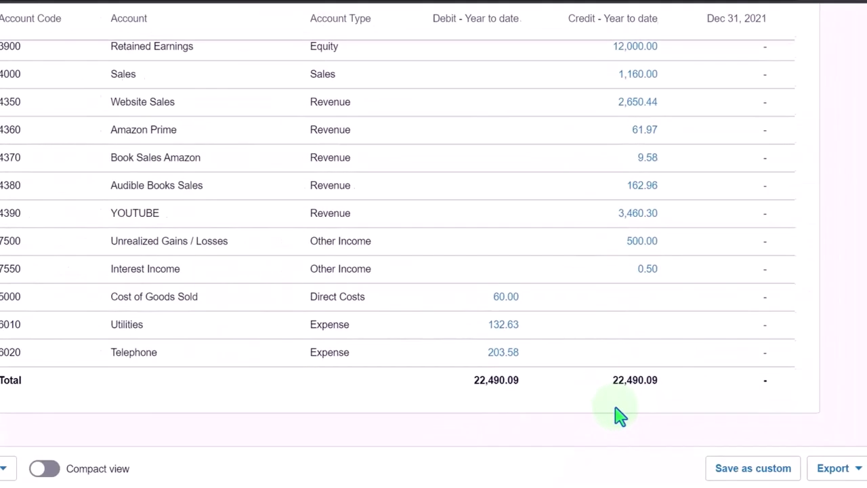
Step: Review the December 31, 2022 Balance Sheet from assets to liabilities and equity, and the 2022 Income Statement down to net income
{"action": "left_click", "coordinate": [185, 8]}
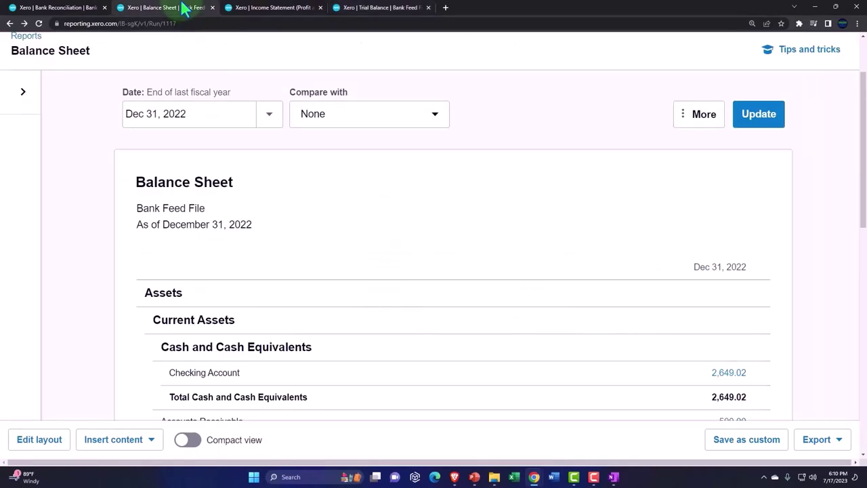
{"action": "scroll", "coordinate": [712, 285], "scroll_direction": "down", "scroll_amount": 5}
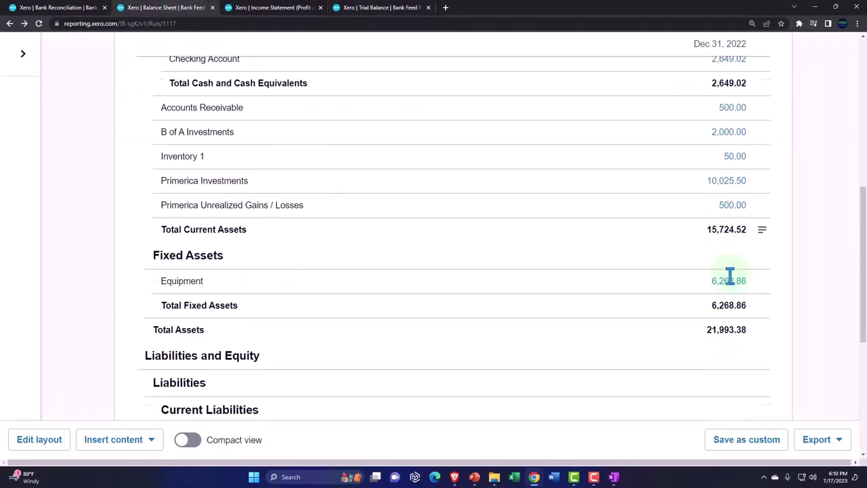
{"action": "scroll", "coordinate": [744, 349], "scroll_direction": "down", "scroll_amount": 4}
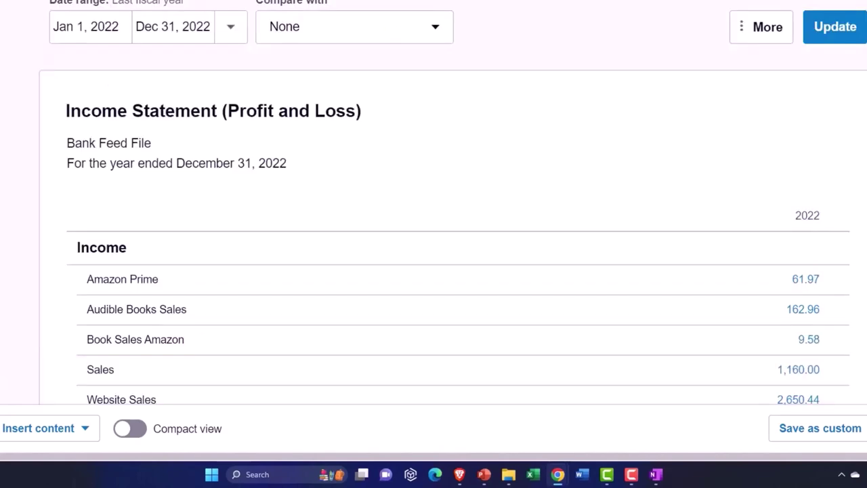
{"action": "scroll", "coordinate": [488, 305], "scroll_direction": "down", "scroll_amount": 8}
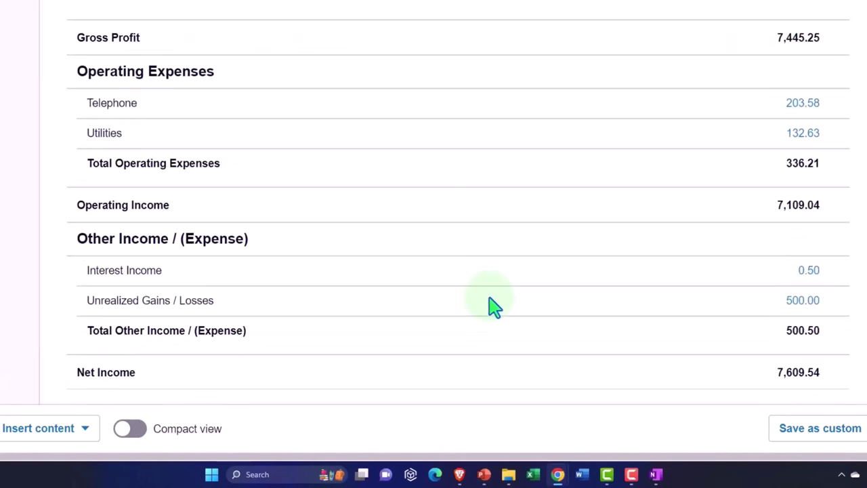
{"action": "scroll", "coordinate": [493, 306], "scroll_direction": "down", "scroll_amount": 1}
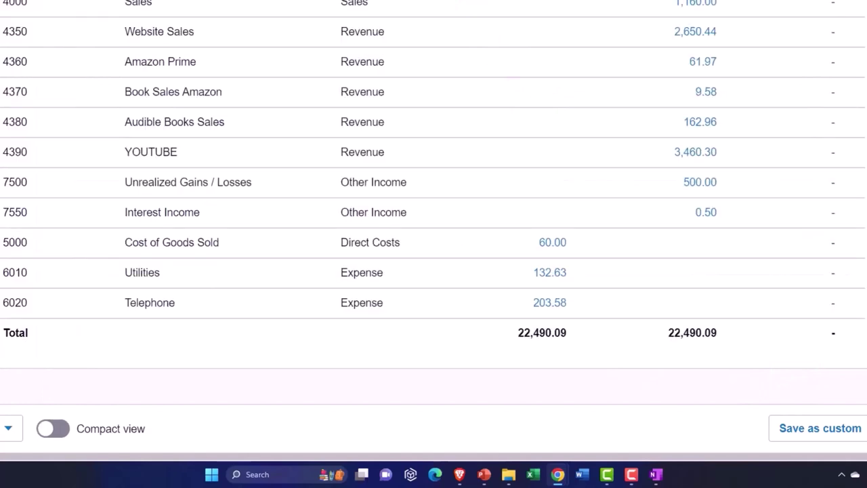
Step: Return to the Trial Balance and compare its retained earnings, sales and revenue account balances
{"action": "scroll", "coordinate": [752, 284], "scroll_direction": "up", "scroll_amount": 2}
{"action": "scroll", "coordinate": [752, 284], "scroll_direction": "up", "scroll_amount": 2}
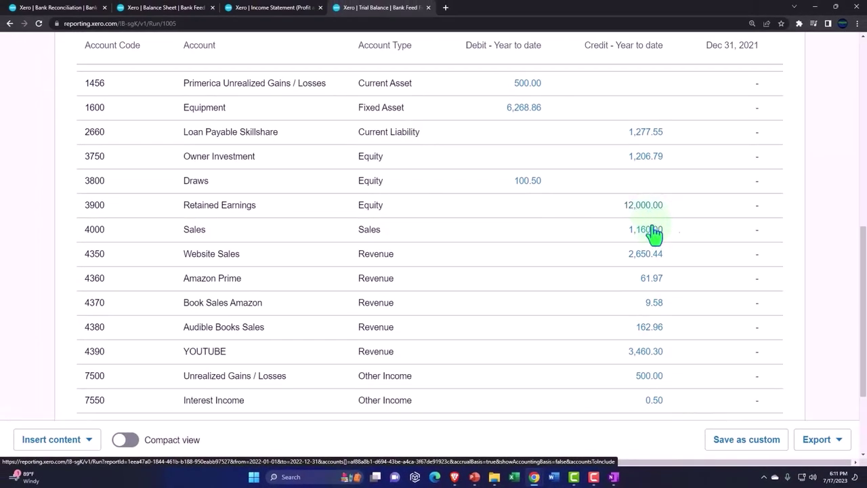
{"action": "scroll", "coordinate": [654, 233], "scroll_direction": "down", "scroll_amount": 3}
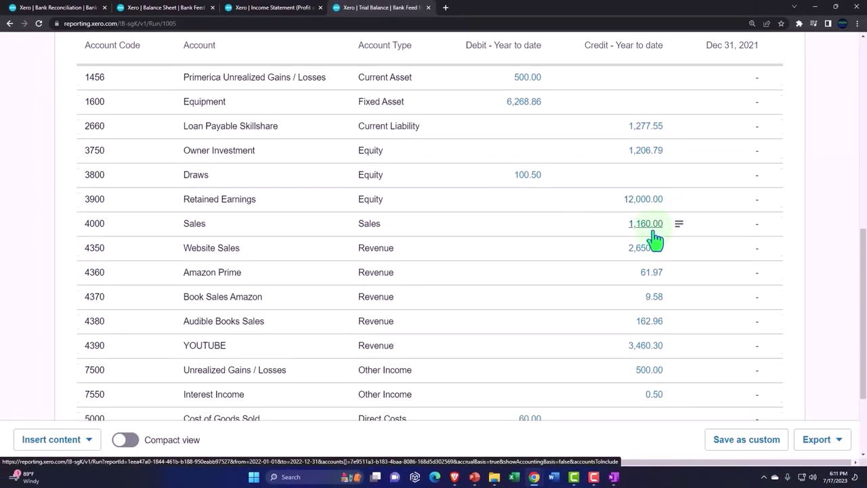